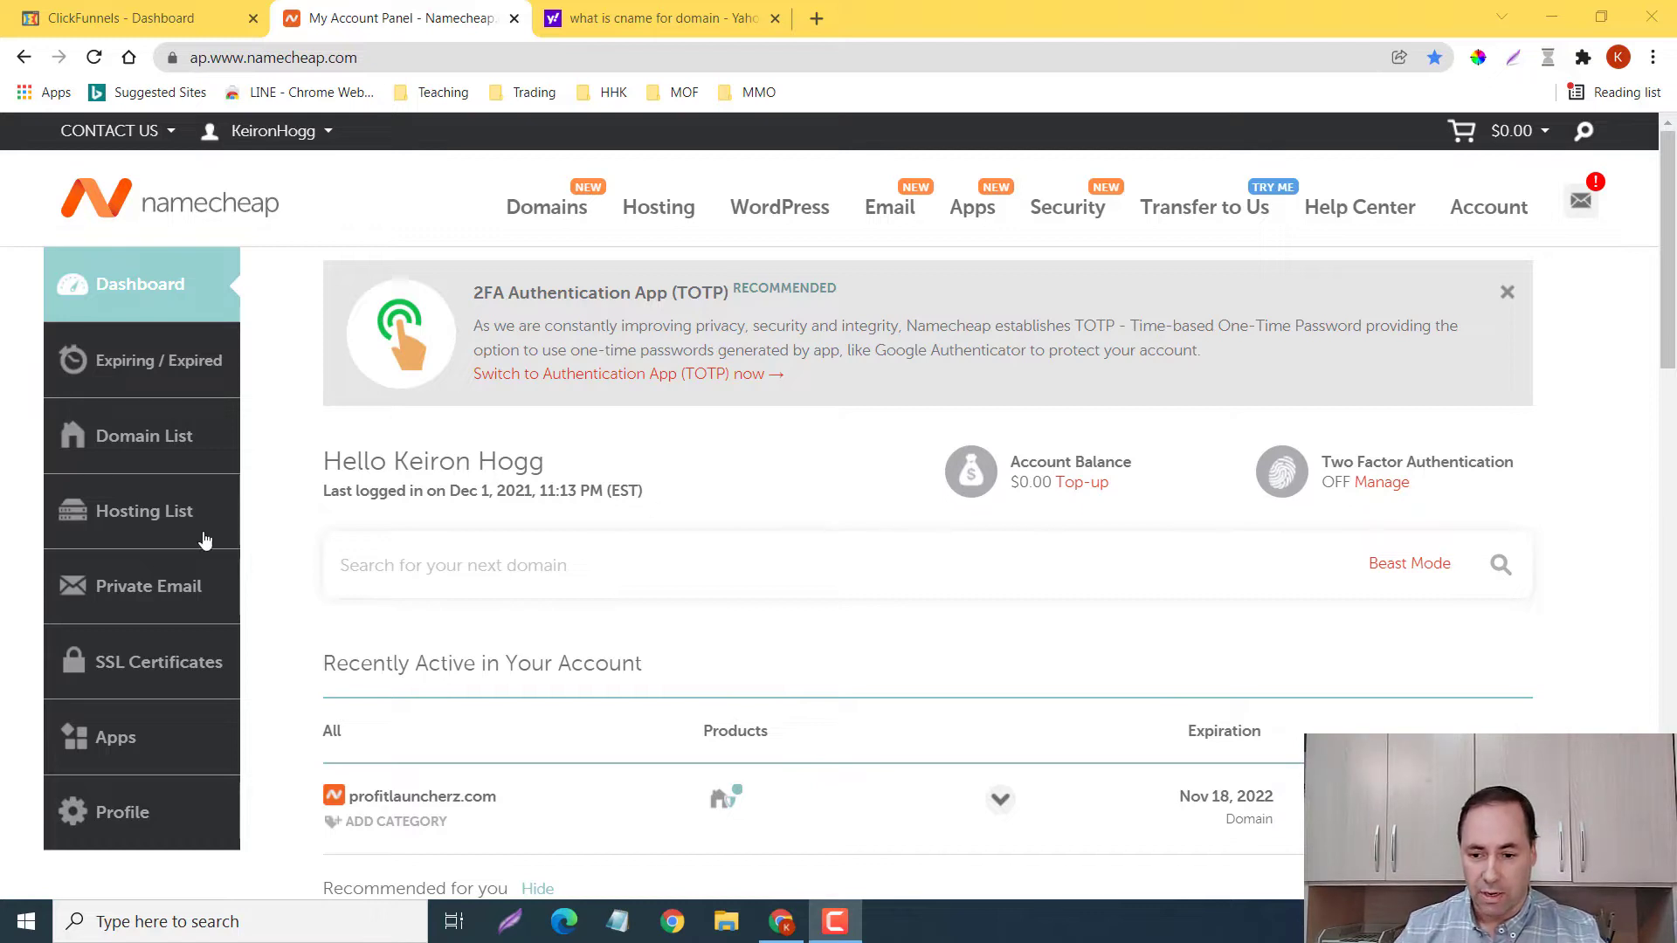
# - Open the Advanced DNS settings of the profitlauncherz.com domain from the domain list
pyautogui.click(168, 447)
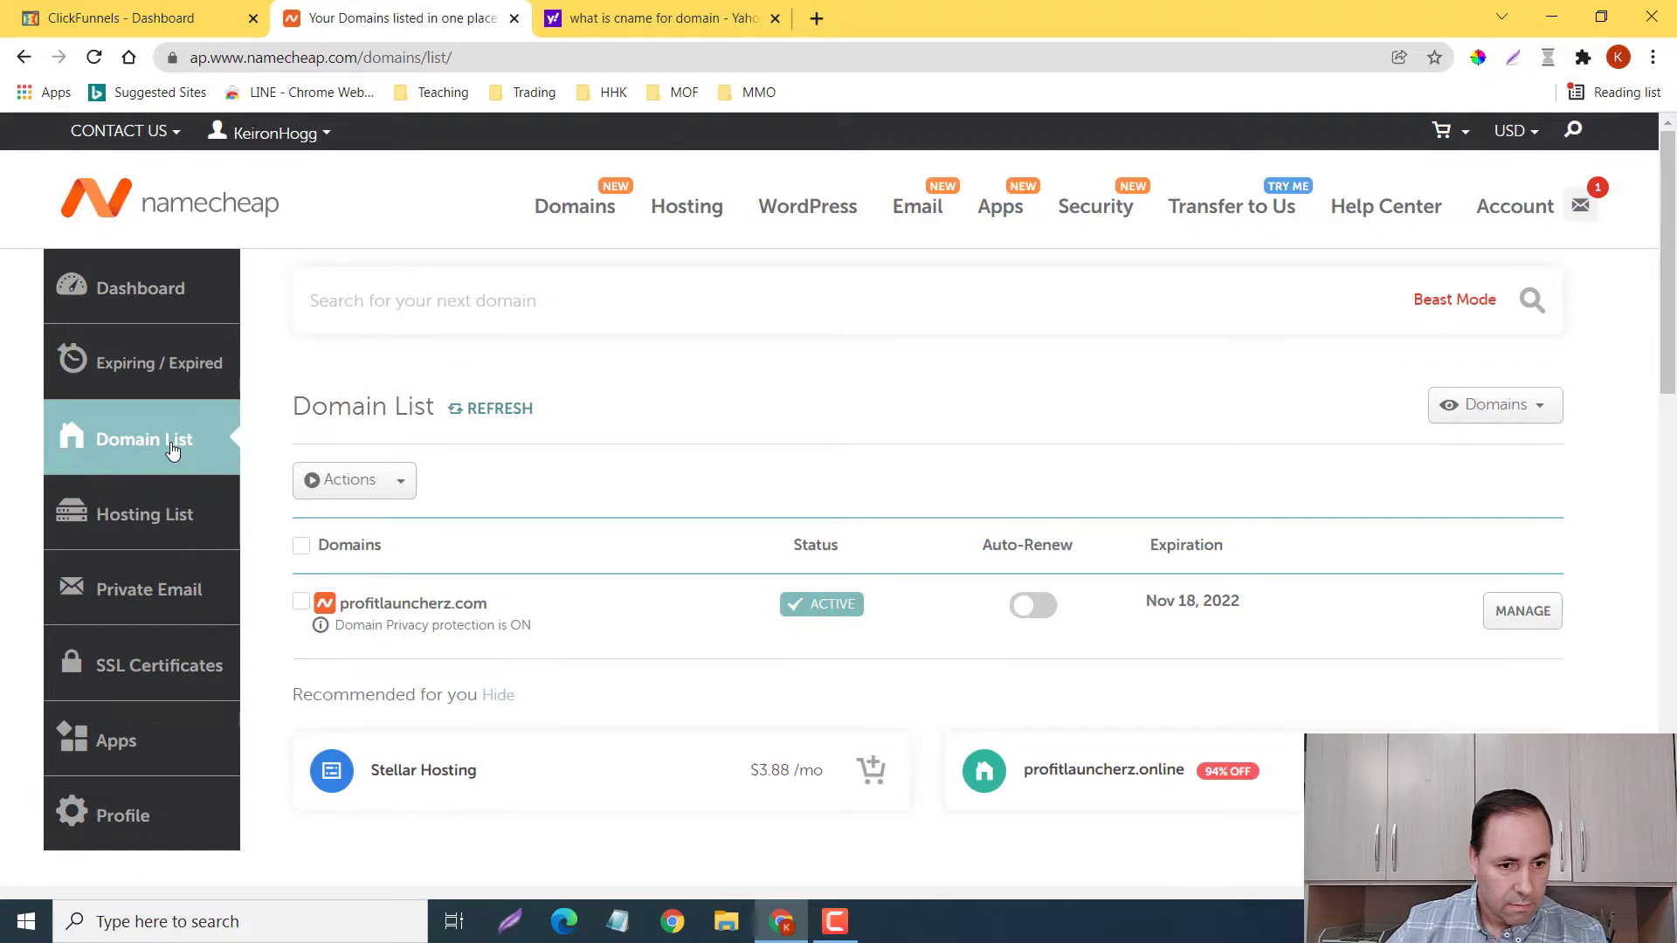
pyautogui.click(1520, 616)
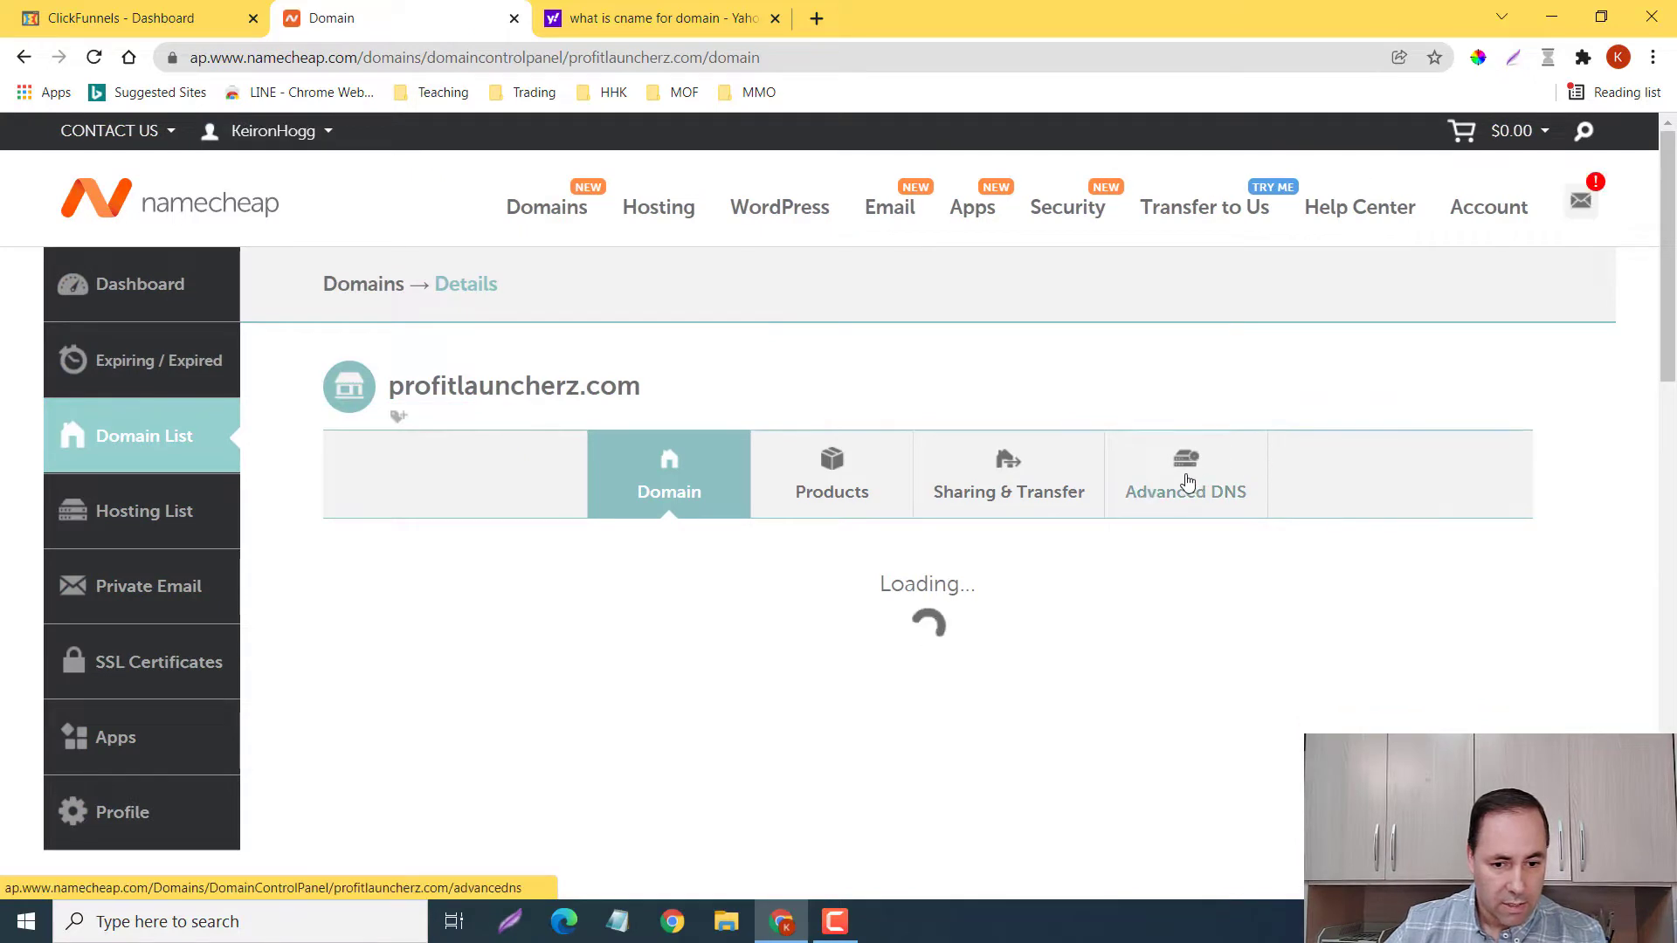
pyautogui.click(1187, 482)
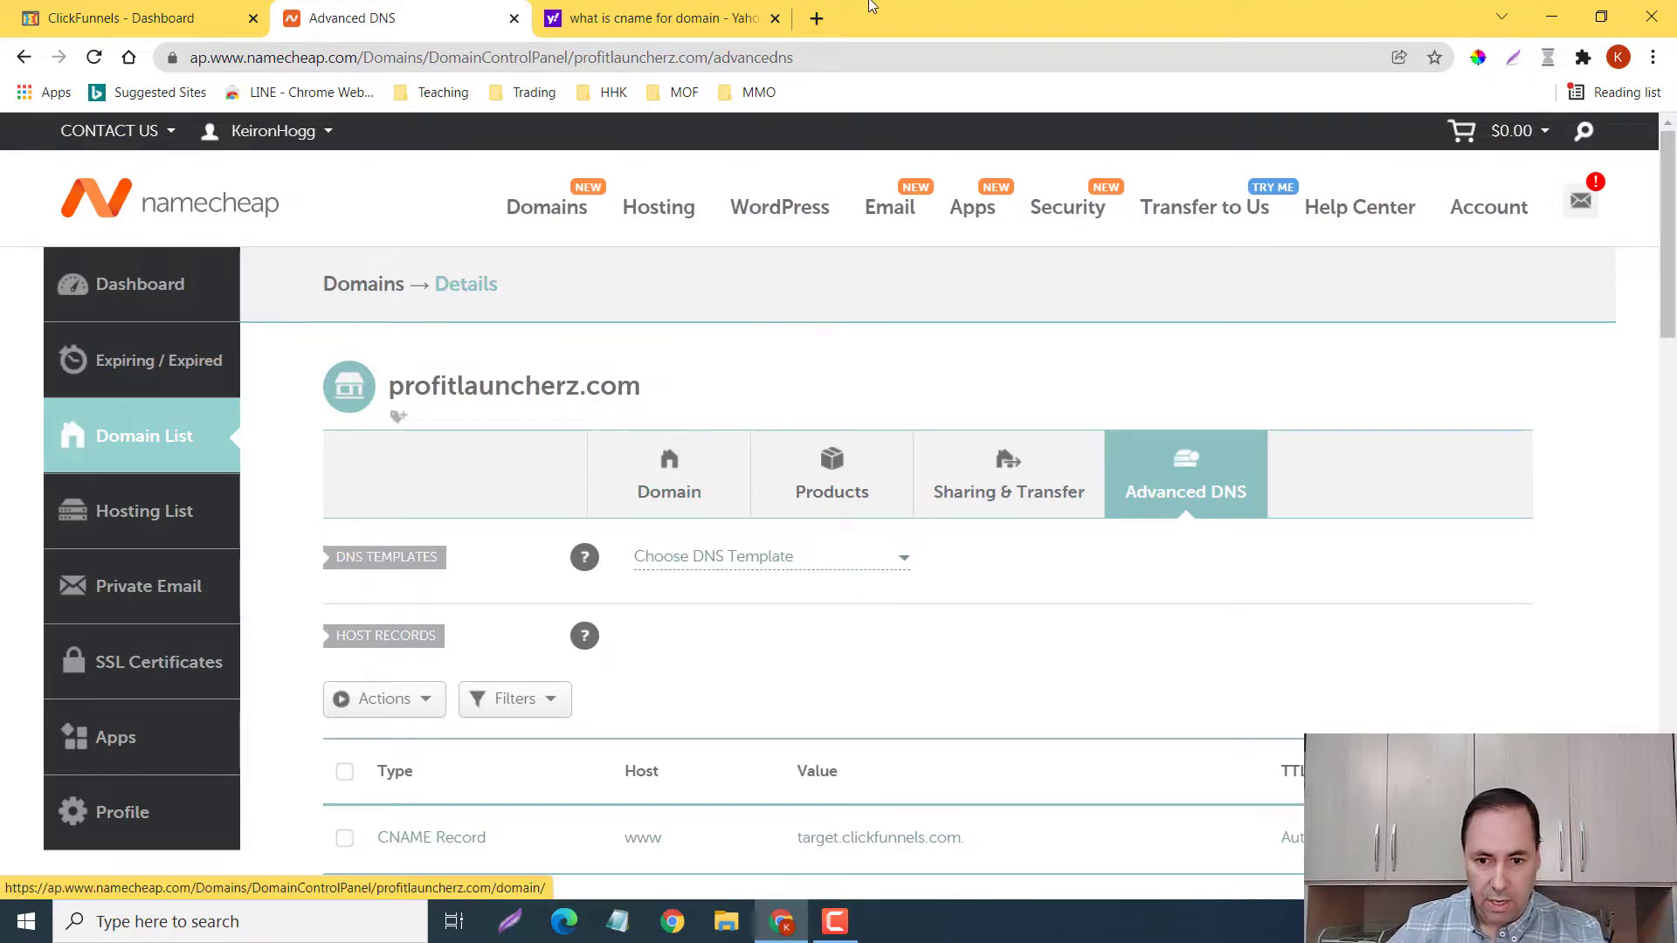
# - Look over the Yahoo results on CNAME records and the ClickFunnels dashboard, and return to the Advanced DNS page
pyautogui.click(654, 19)
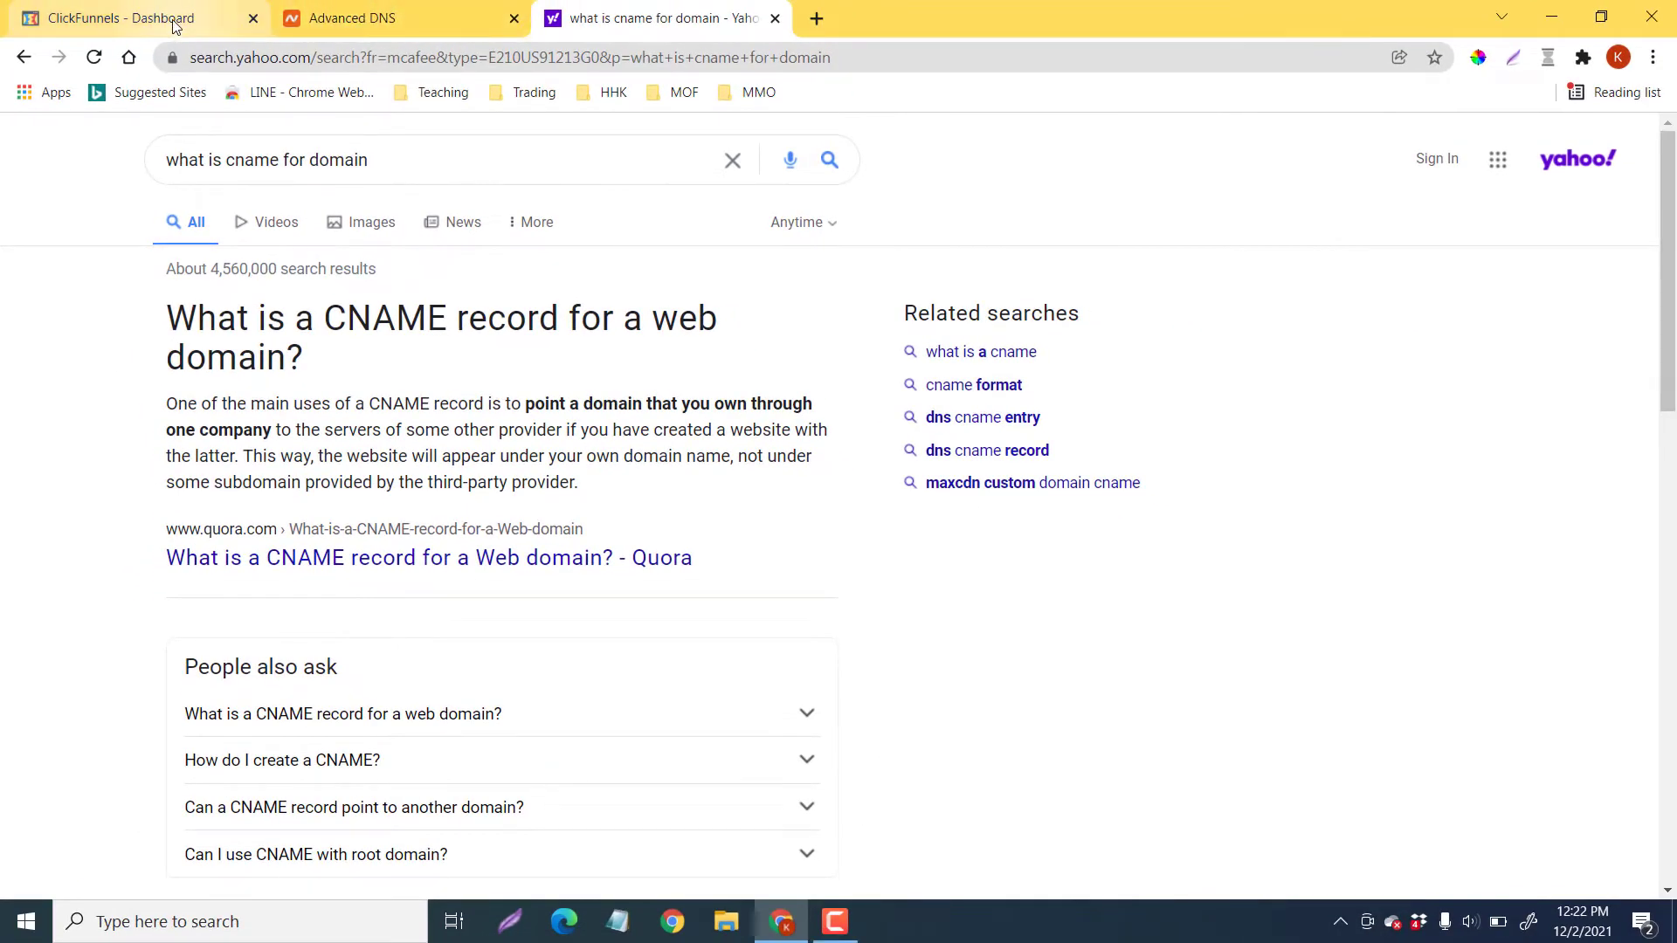
pyautogui.click(175, 27)
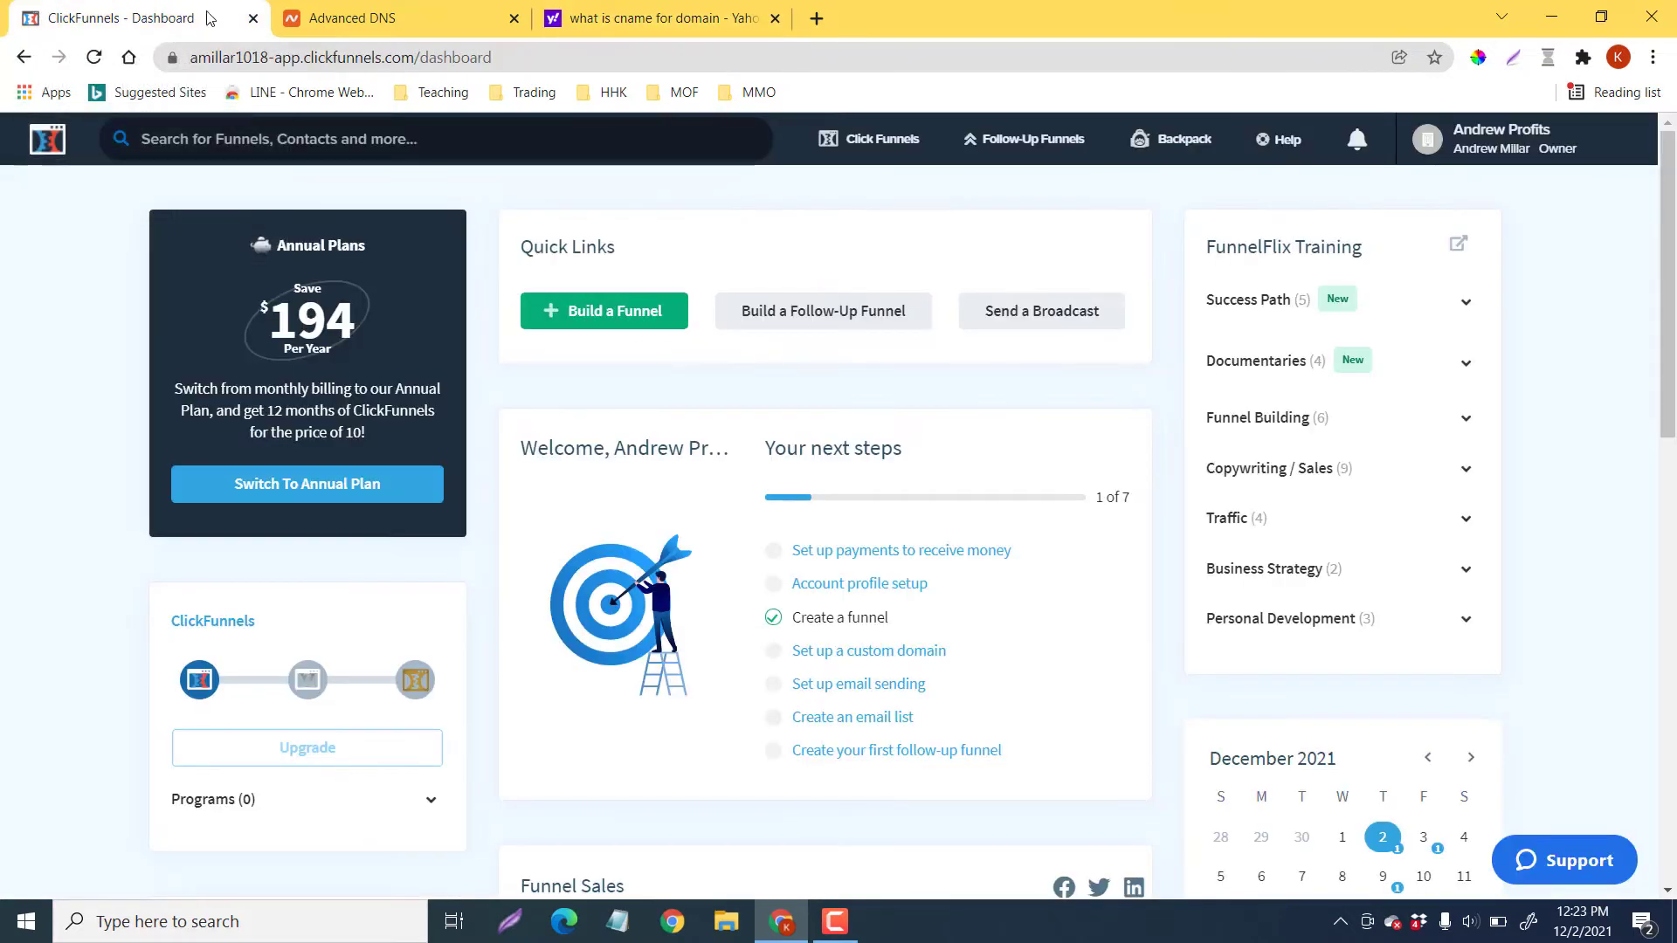
pyautogui.click(358, 18)
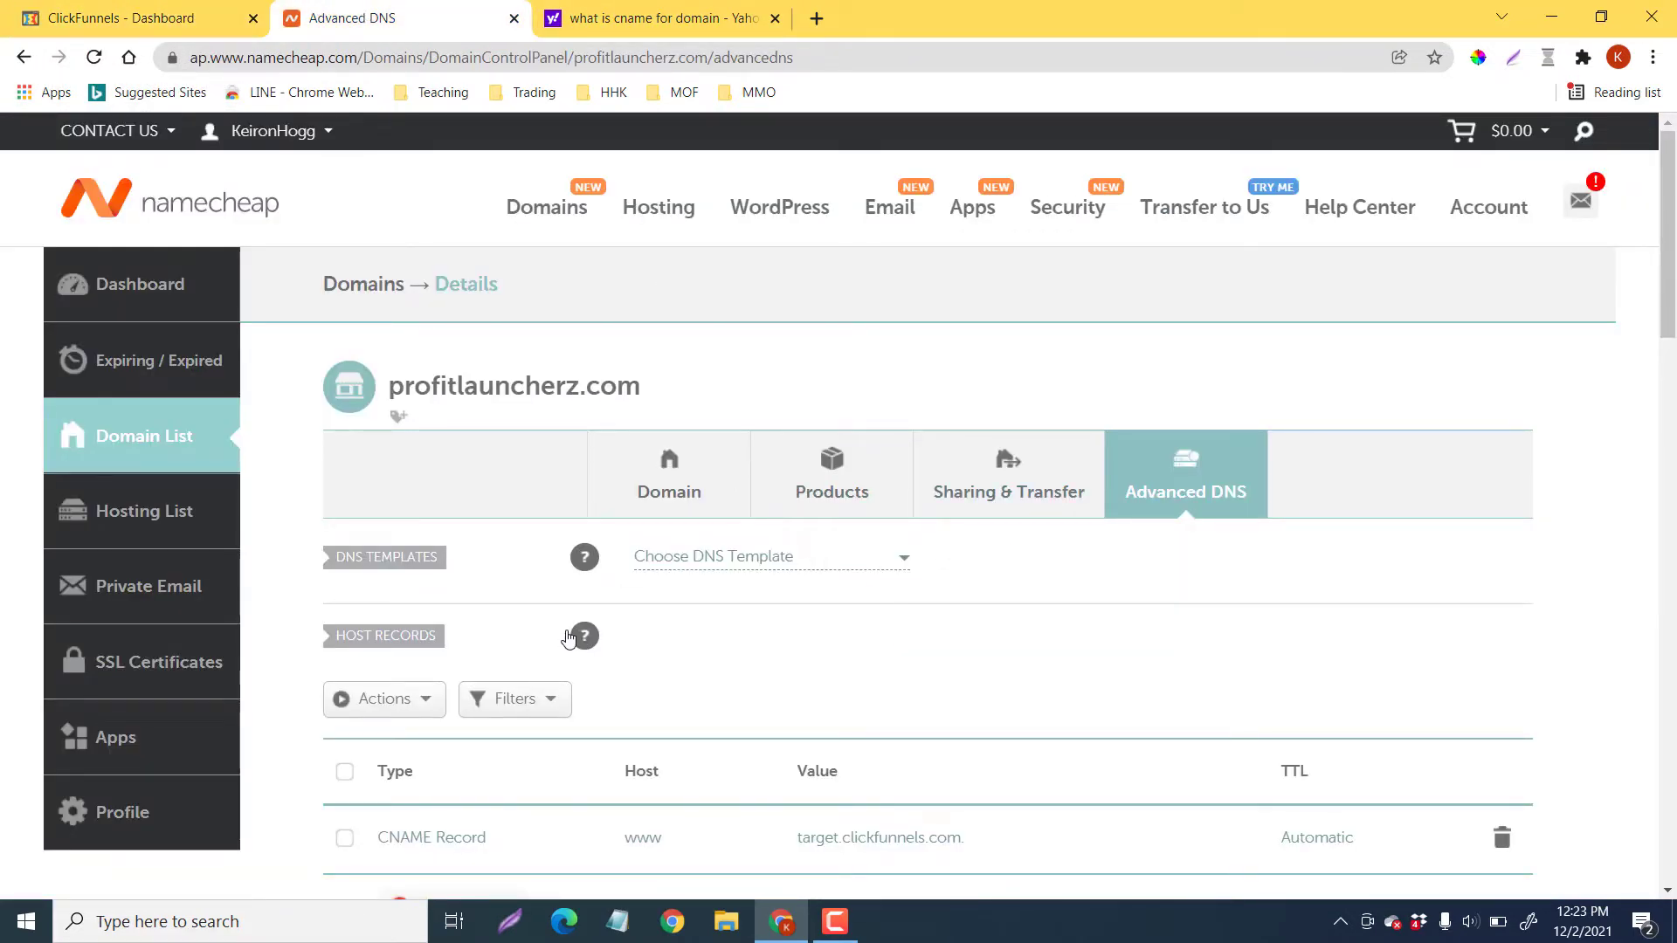
pyautogui.scroll(-1, 1083, 482)
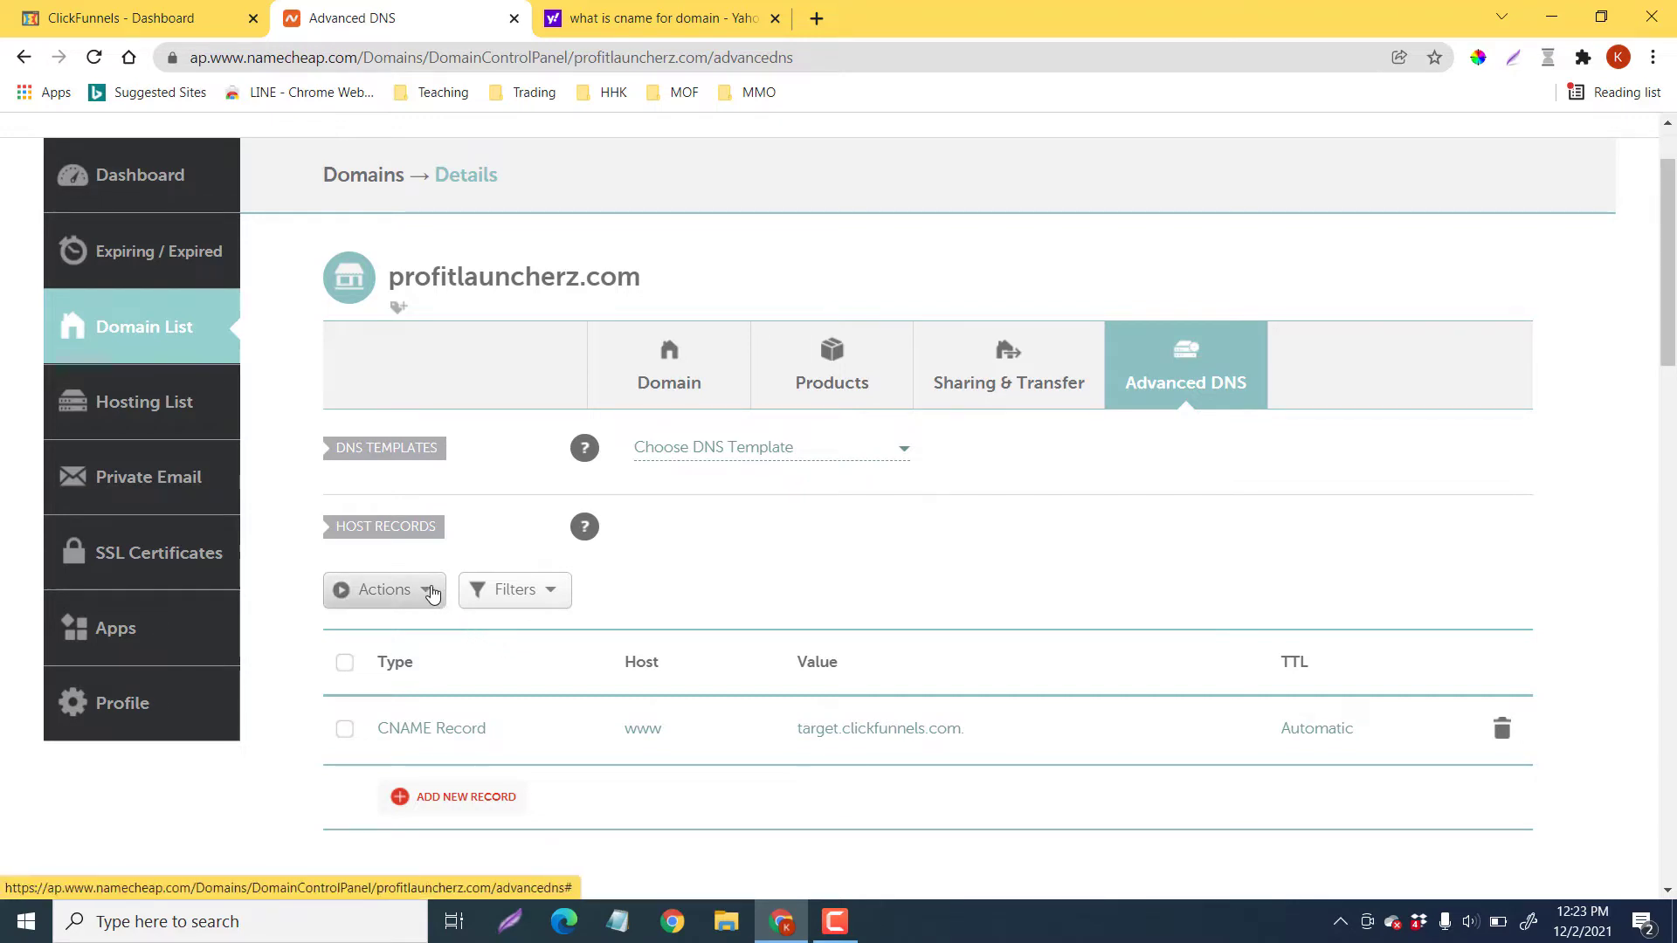
pyautogui.click(431, 591)
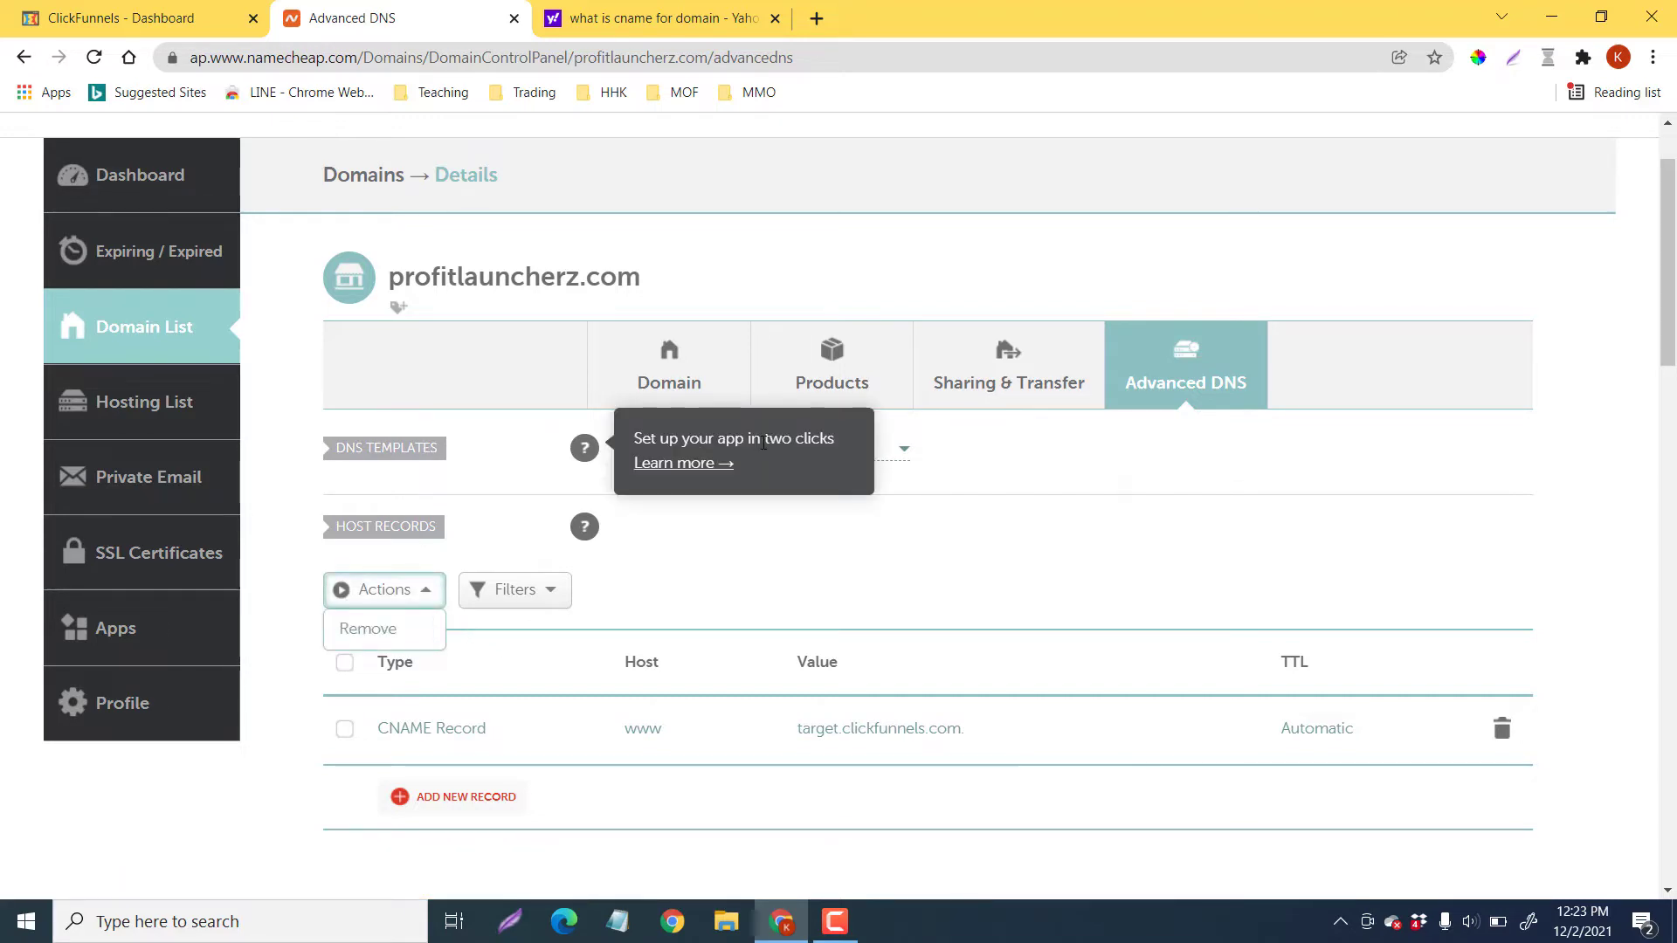
pyautogui.click(1025, 462)
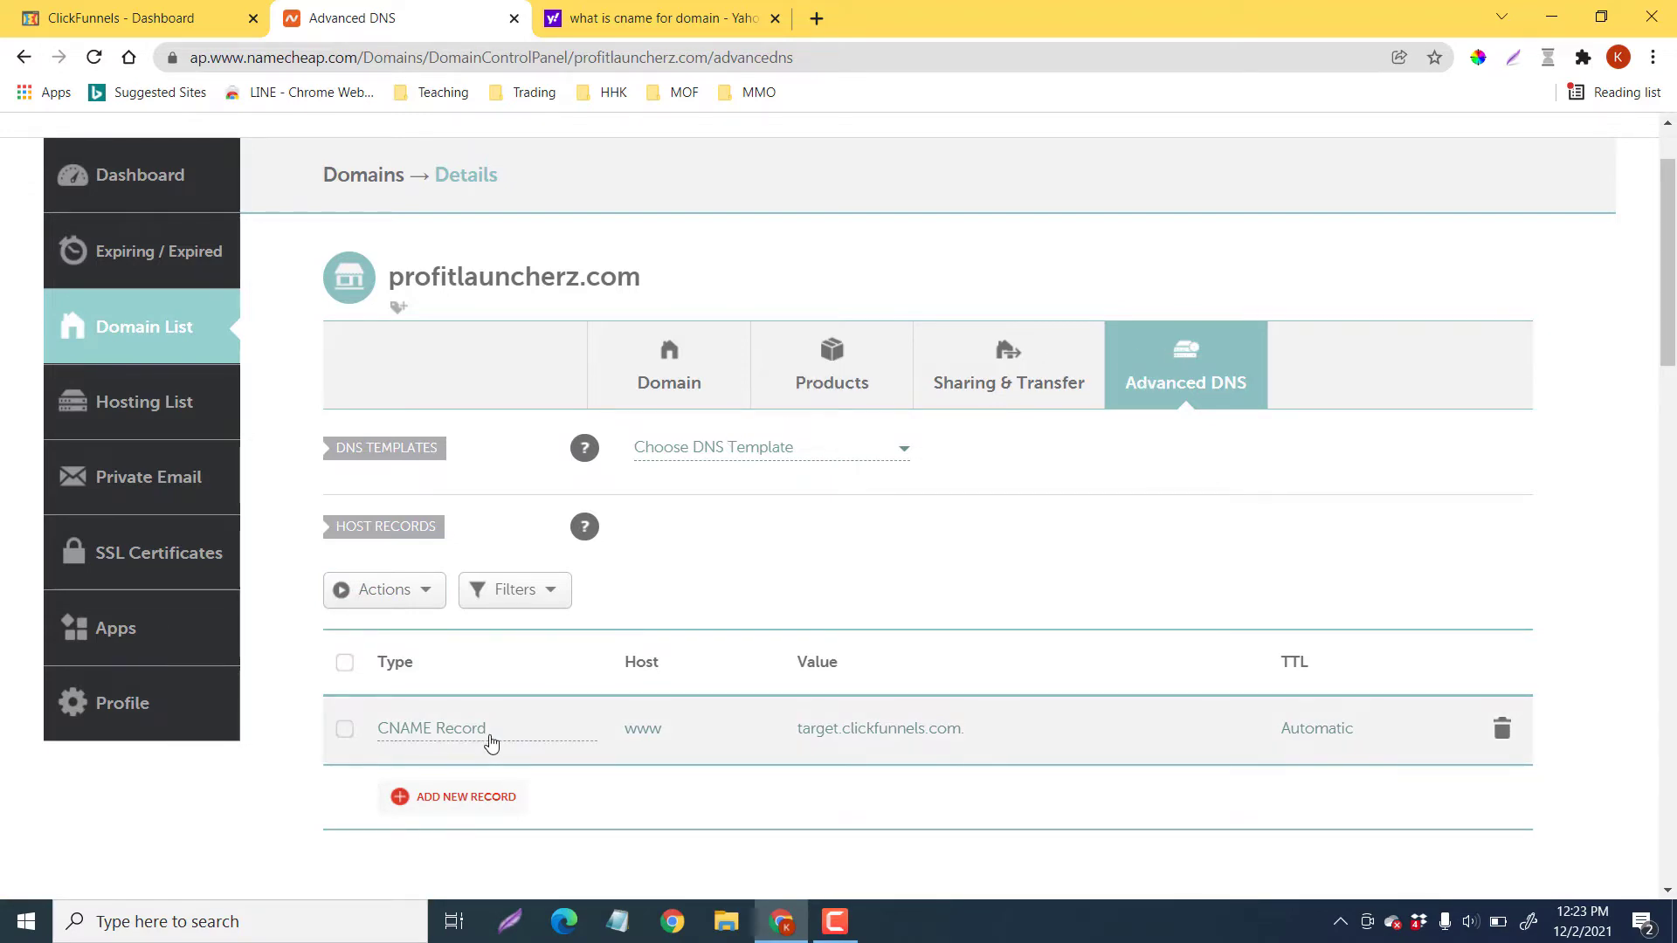
# - Start a new host record for the domain and set its type to CNAME Record
pyautogui.scroll(-3, 484, 729)
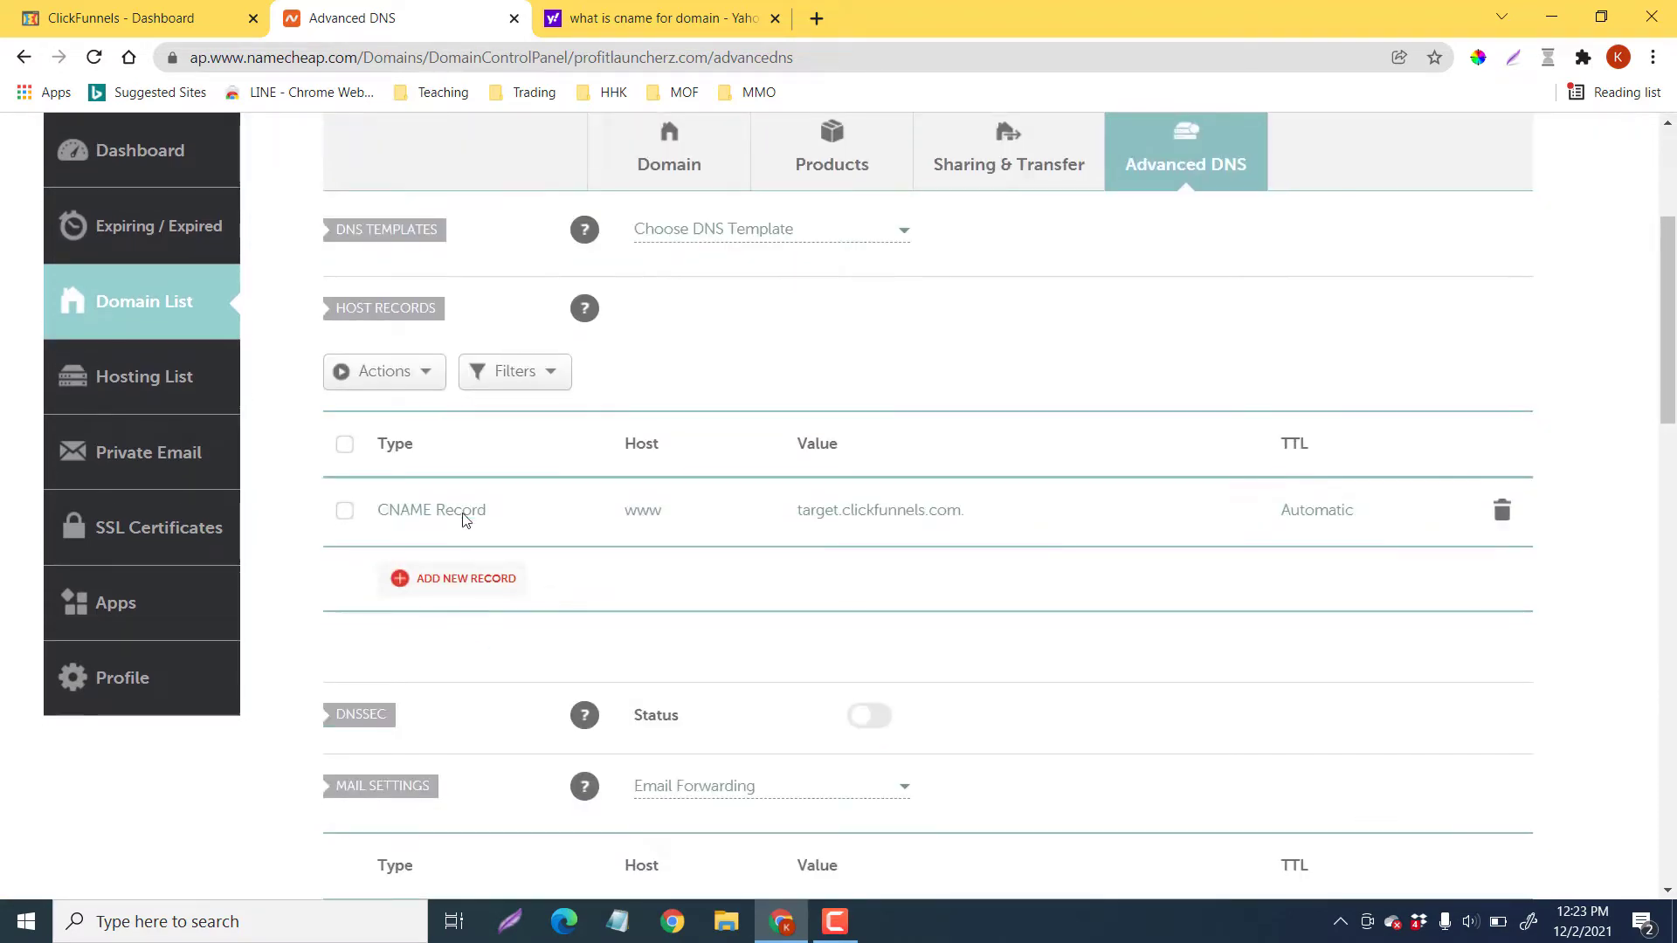
pyautogui.click(491, 581)
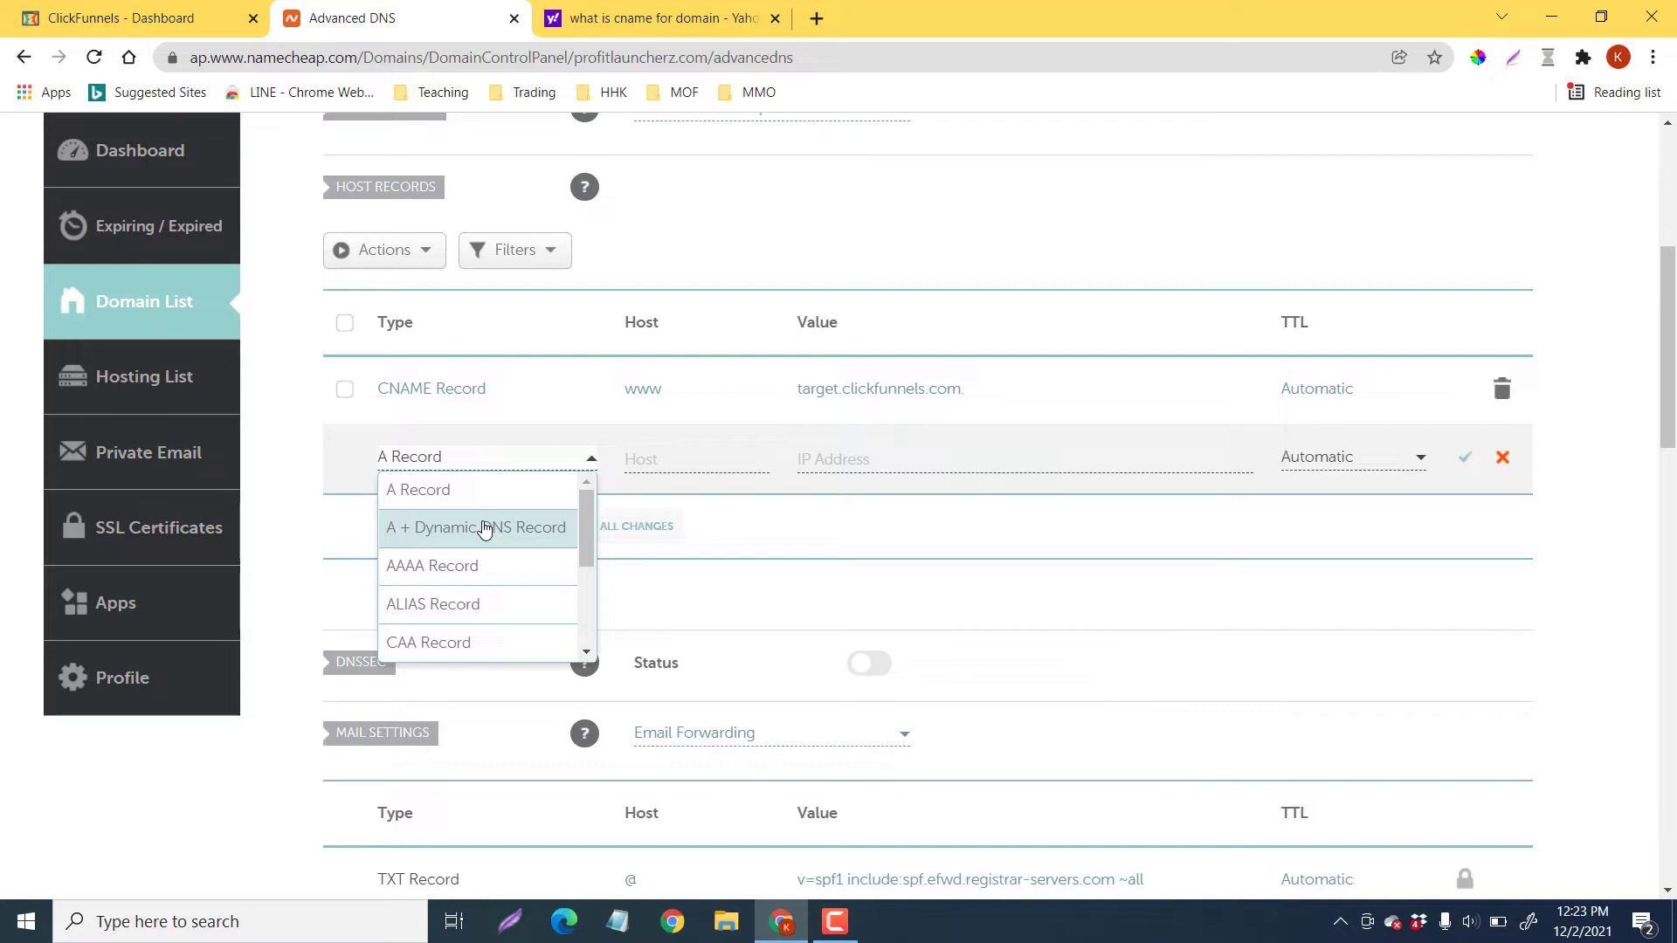
pyautogui.scroll(-3, 486, 529)
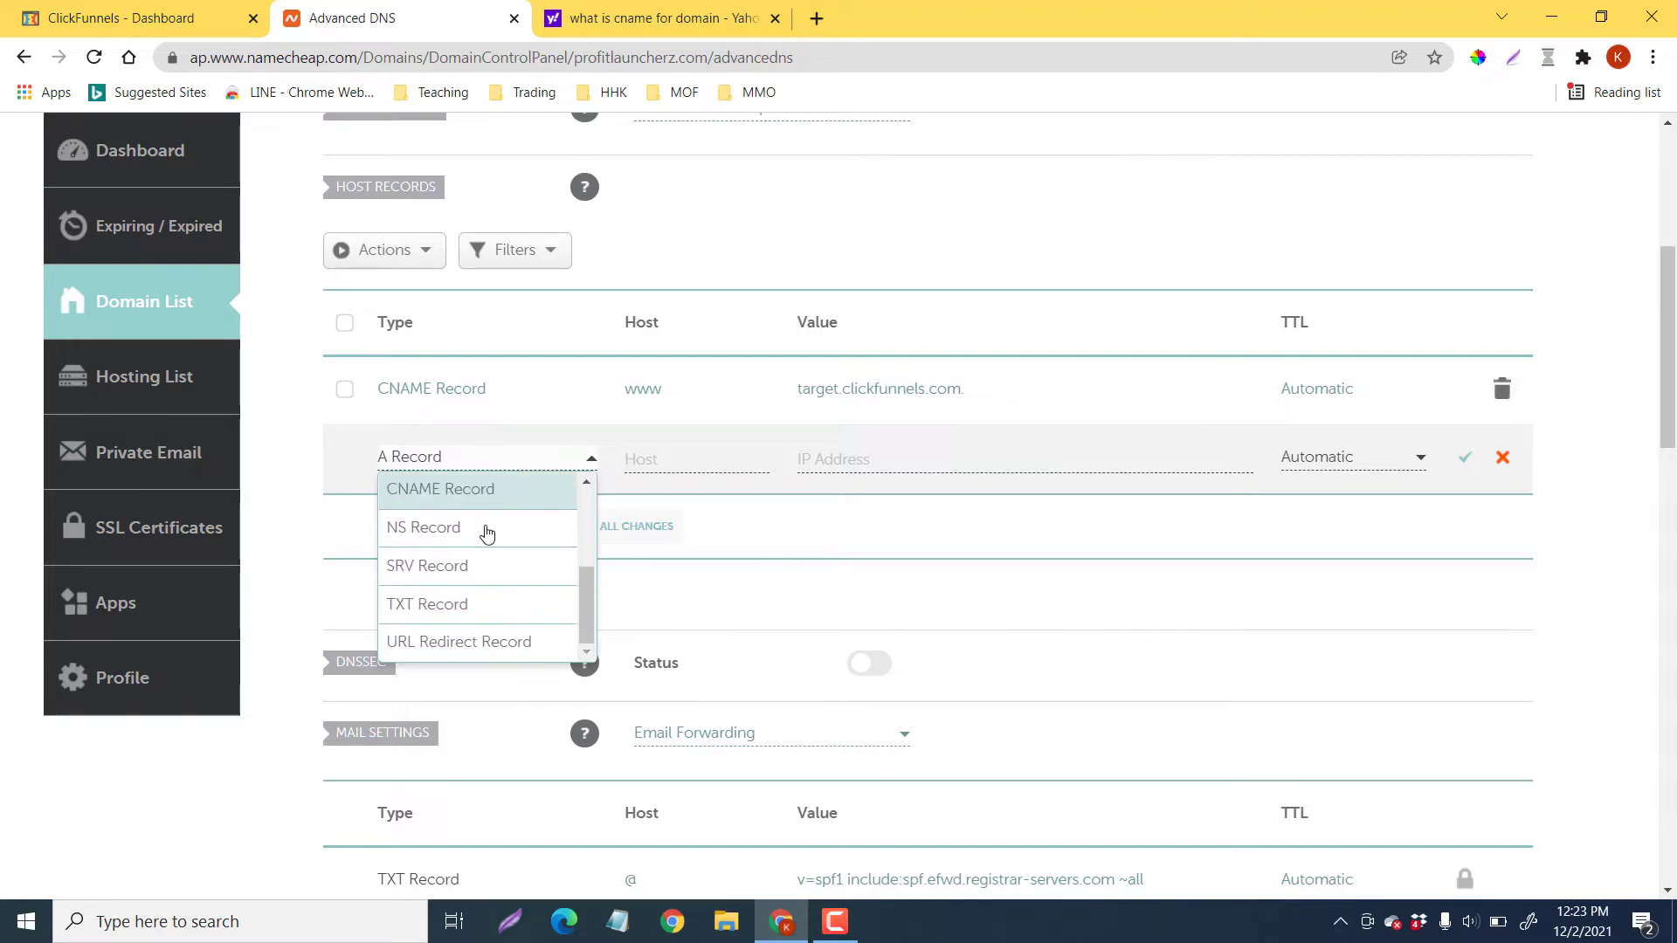
pyautogui.scroll(1, 481, 552)
pyautogui.scroll(-1, 481, 553)
pyautogui.scroll(3, 485, 559)
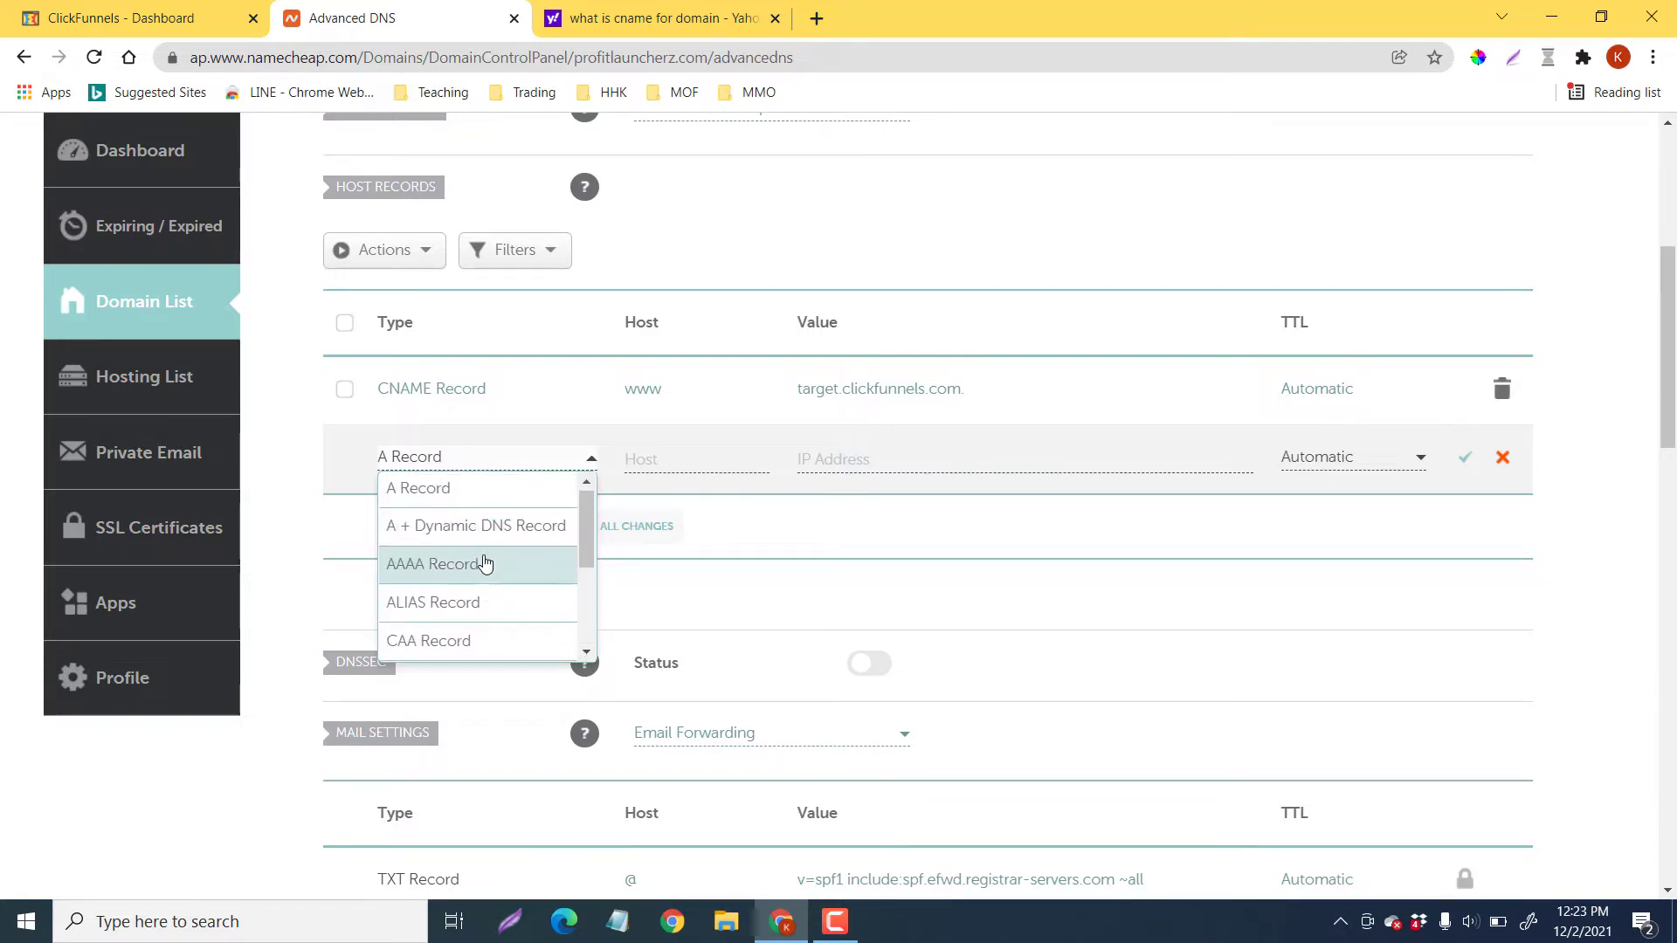
pyautogui.scroll(-2, 487, 565)
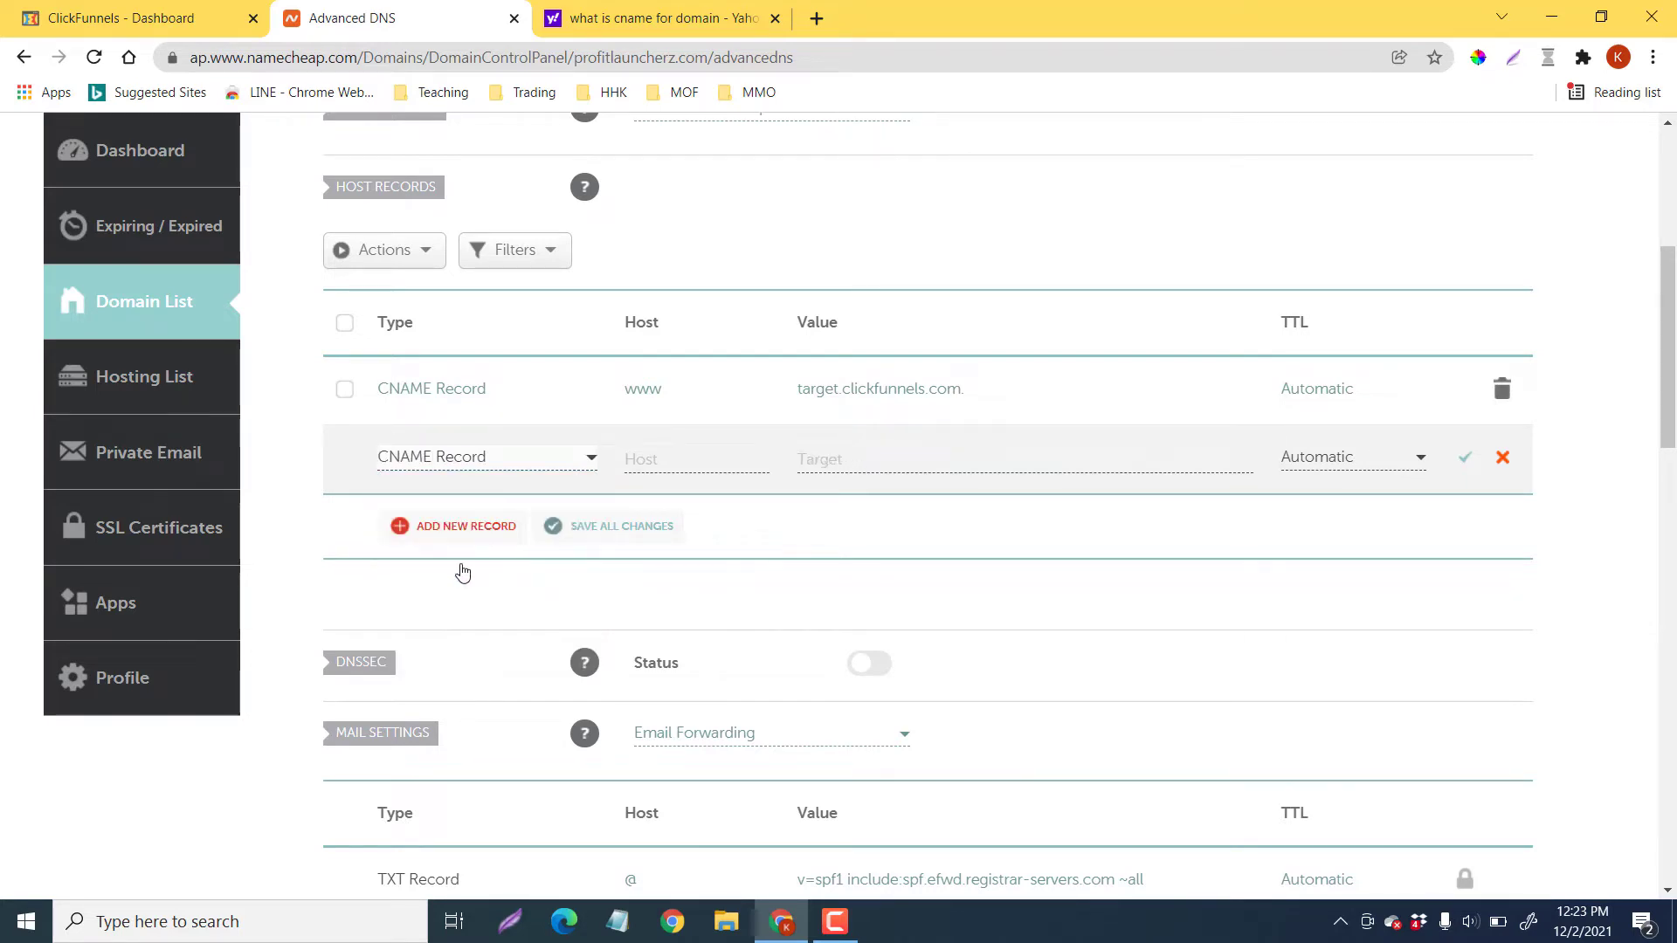
pyautogui.click(460, 569)
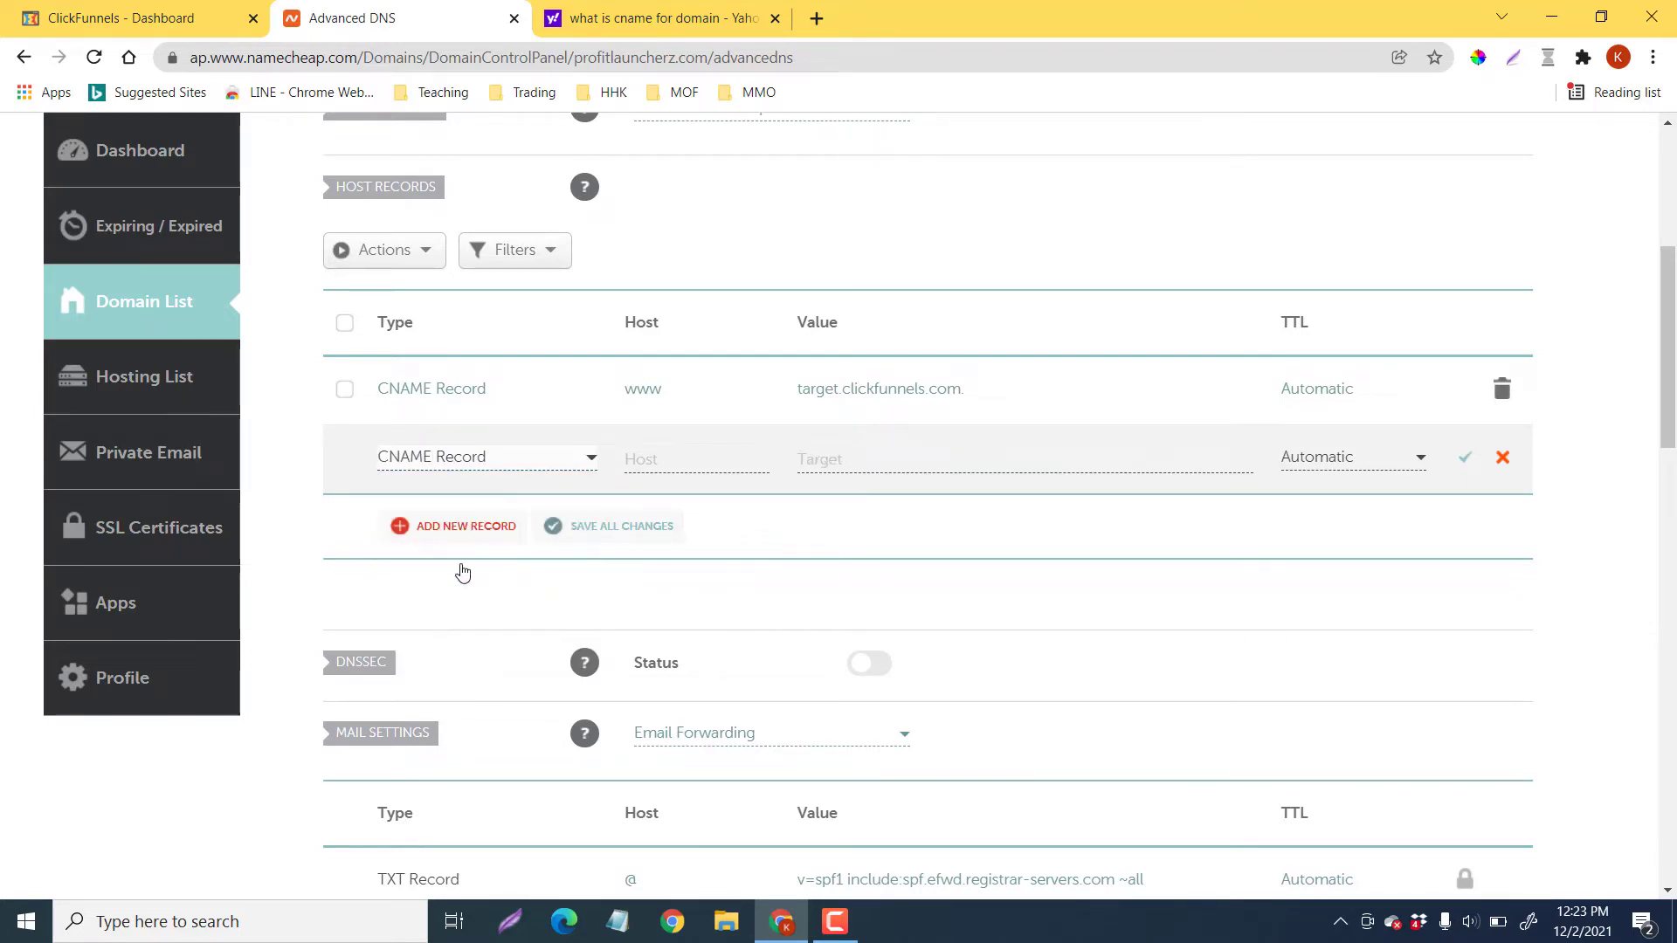
# - Try to save the new CNAME record with host www and target target.clickfunnels.com
pyautogui.click(655, 462)
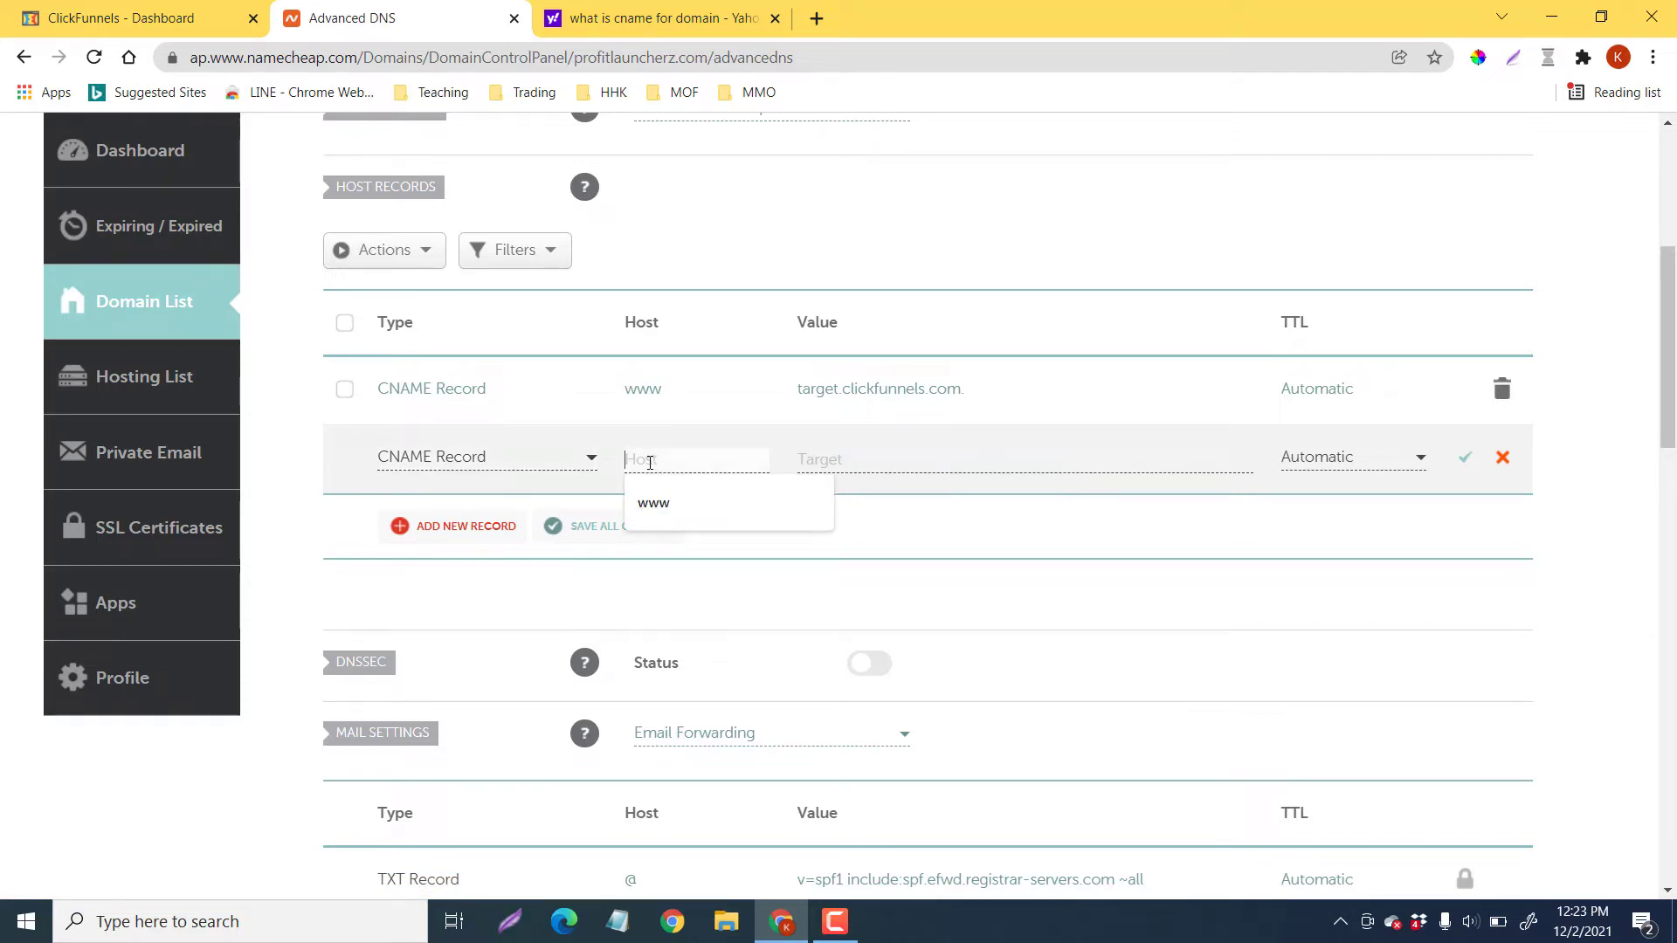
pyautogui.write('wwww')
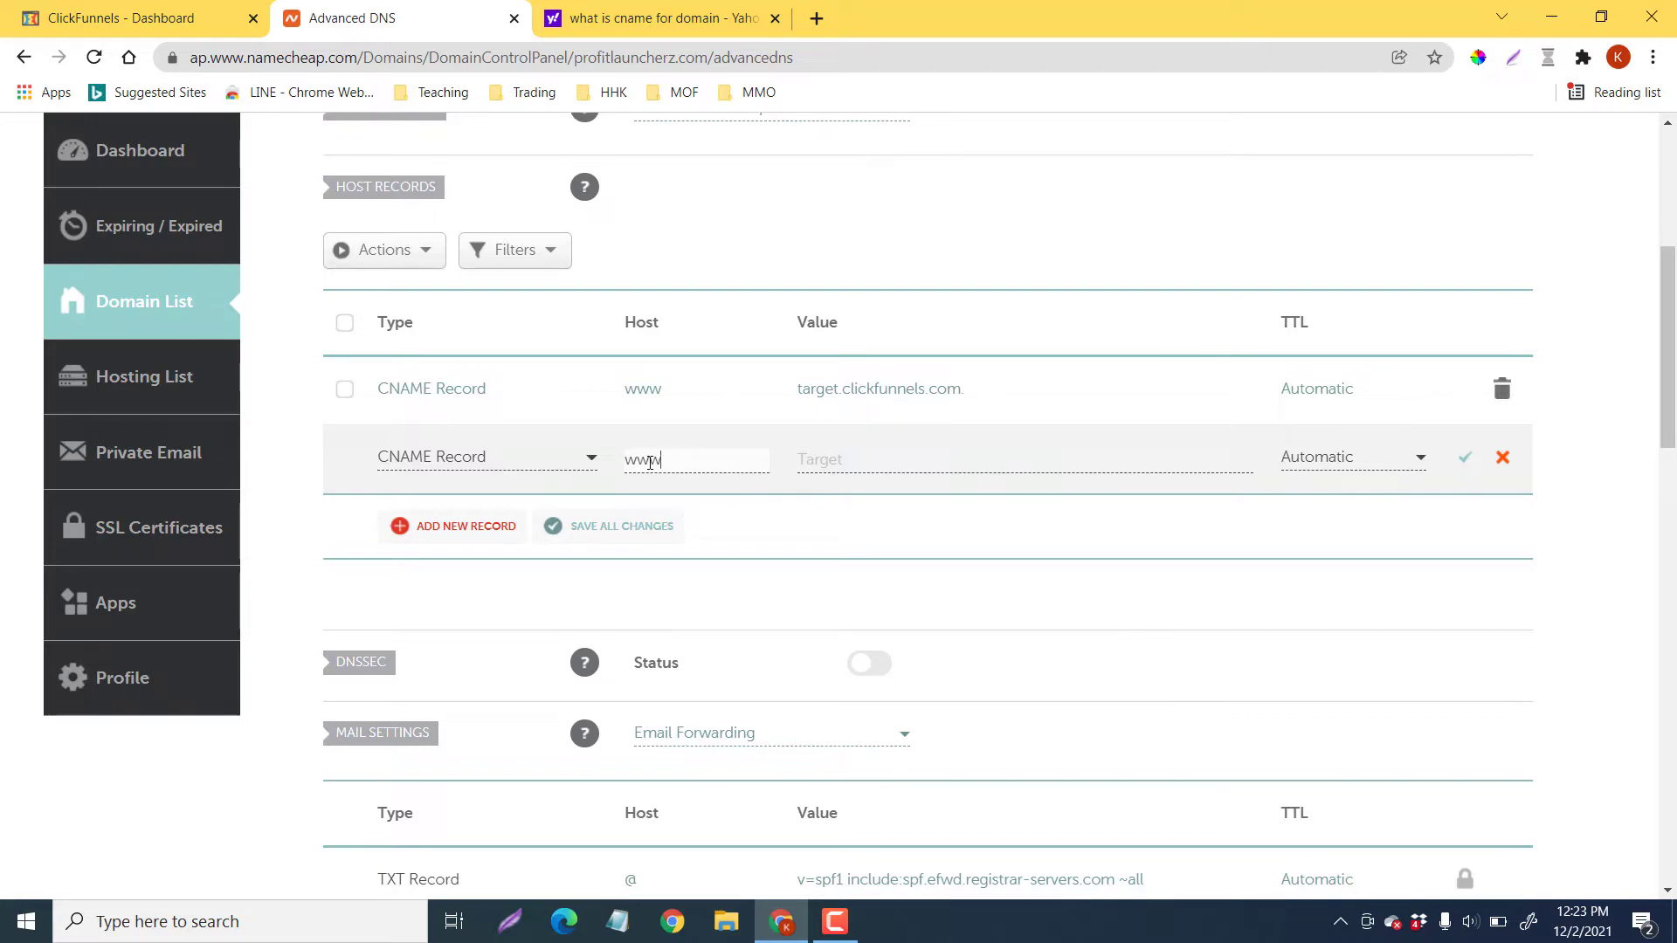
pyautogui.click(964, 460)
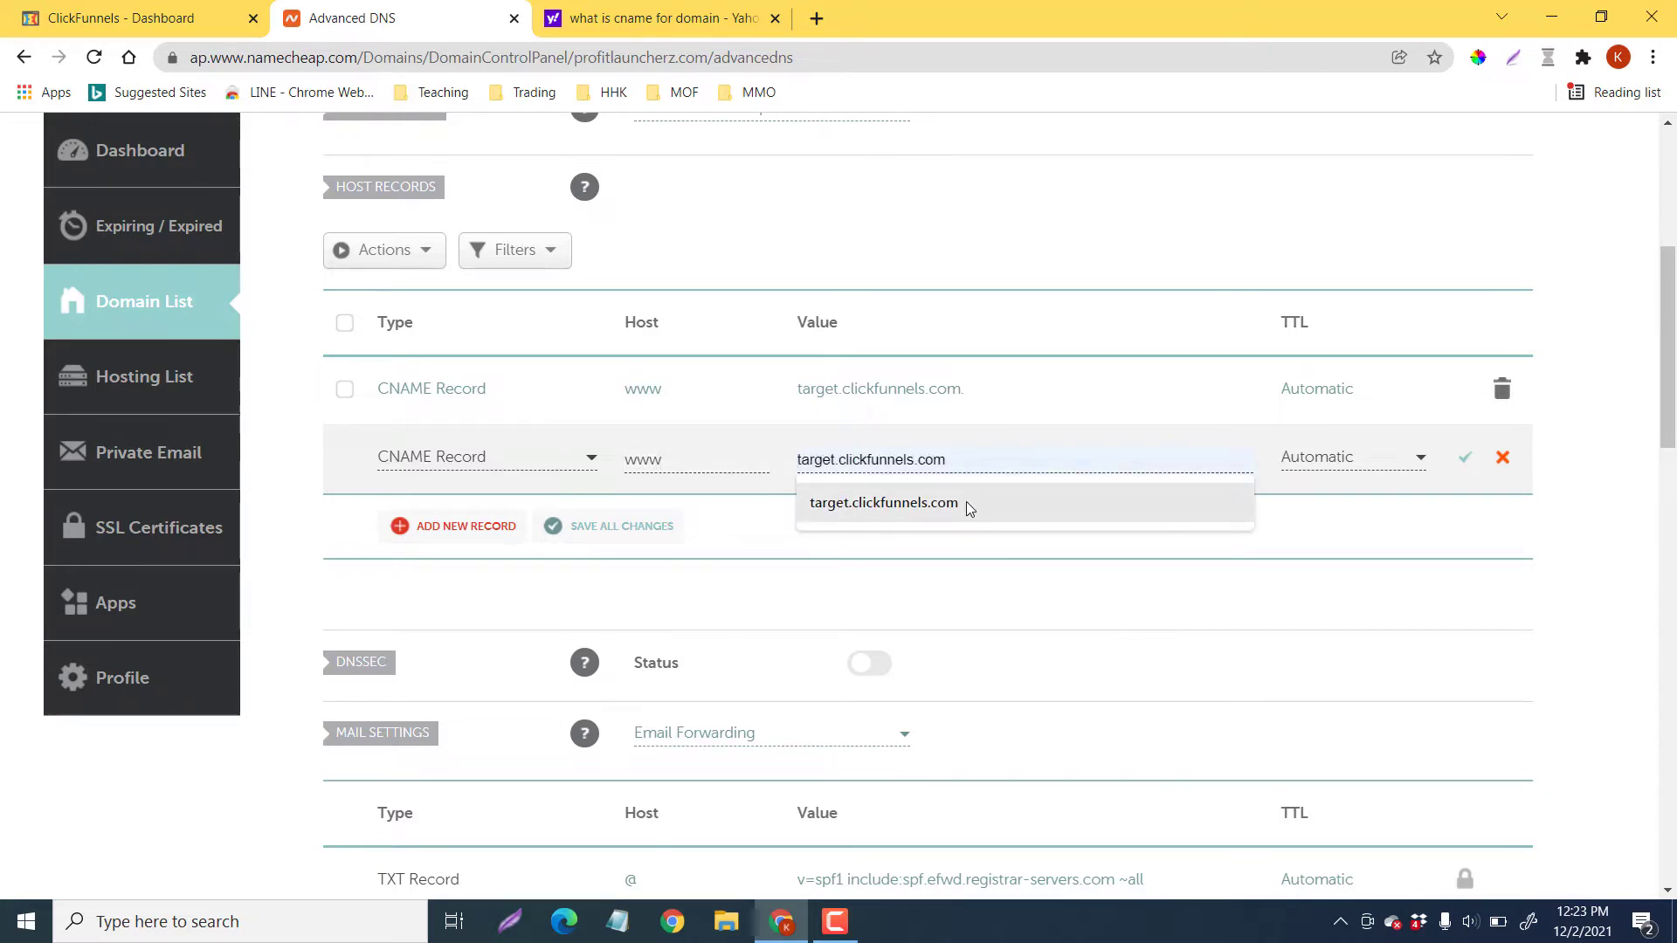
pyautogui.click(966, 502)
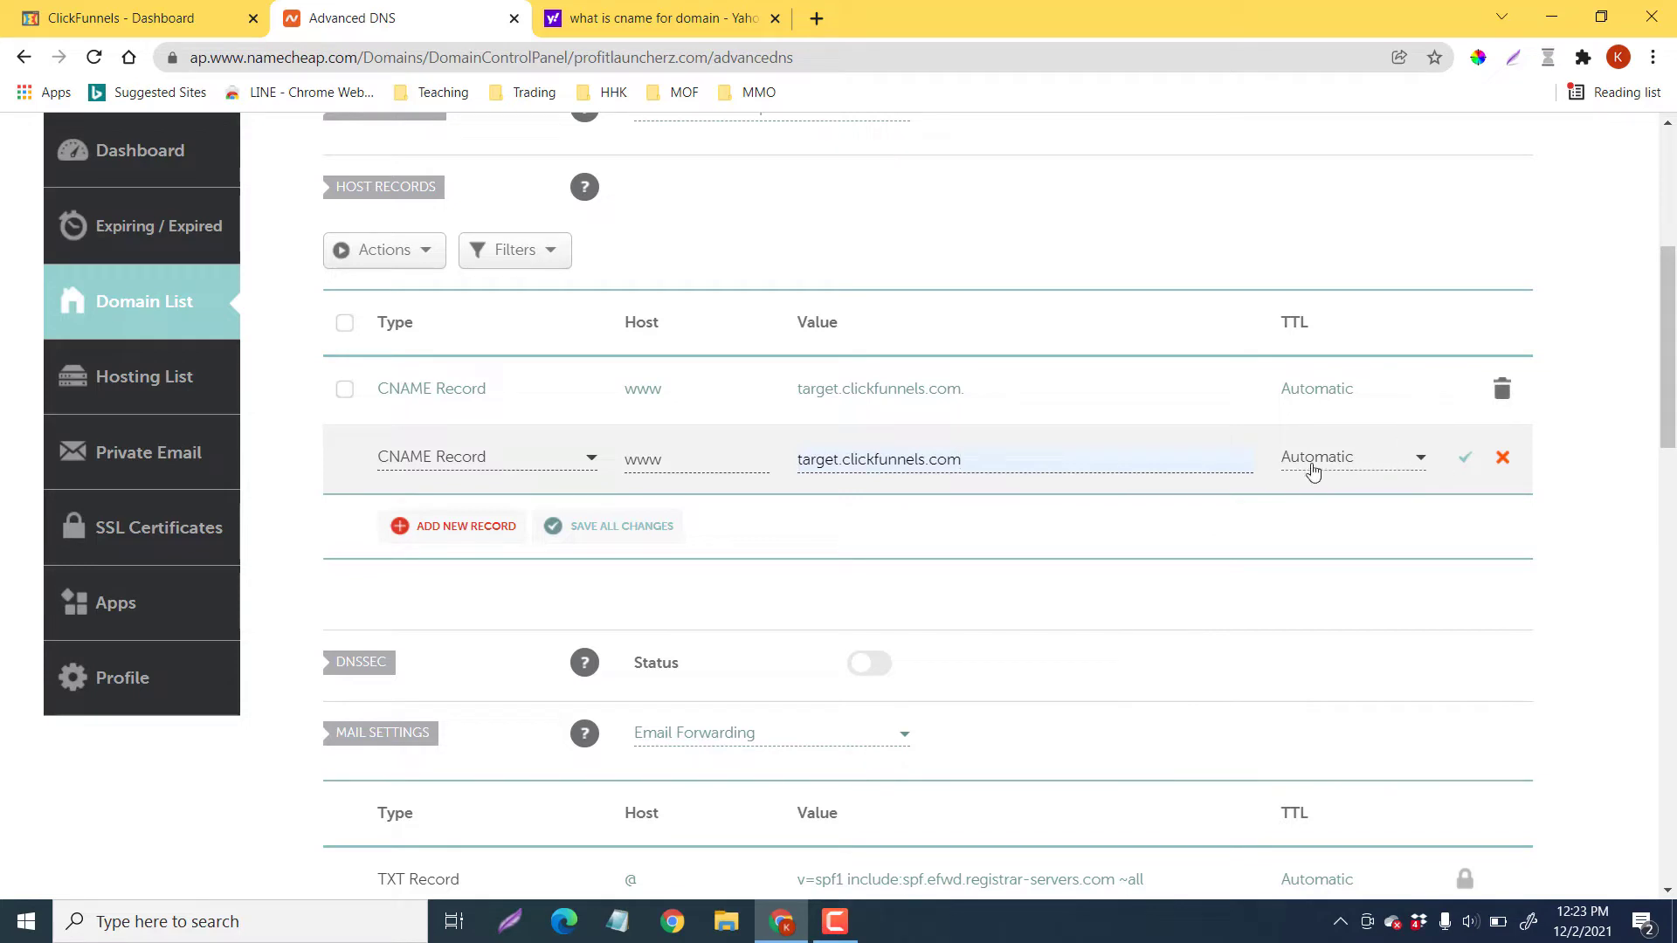
pyautogui.click(1467, 462)
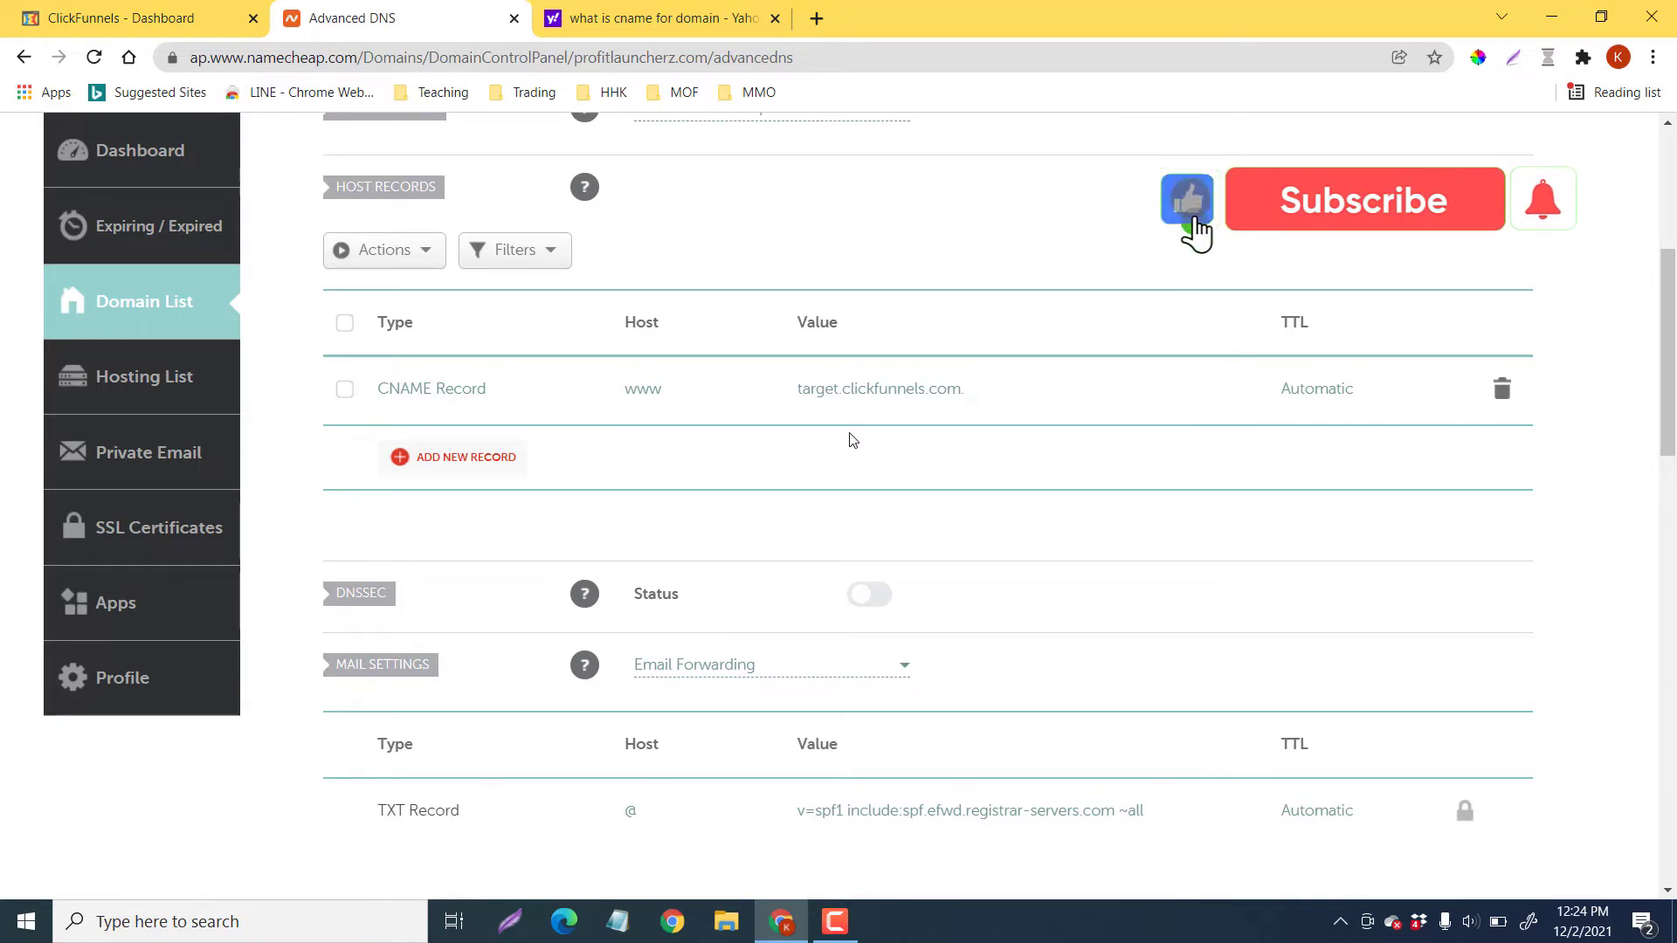
# - Start a new host record of type URL Redirect Record and set its host to @
pyautogui.click(456, 463)
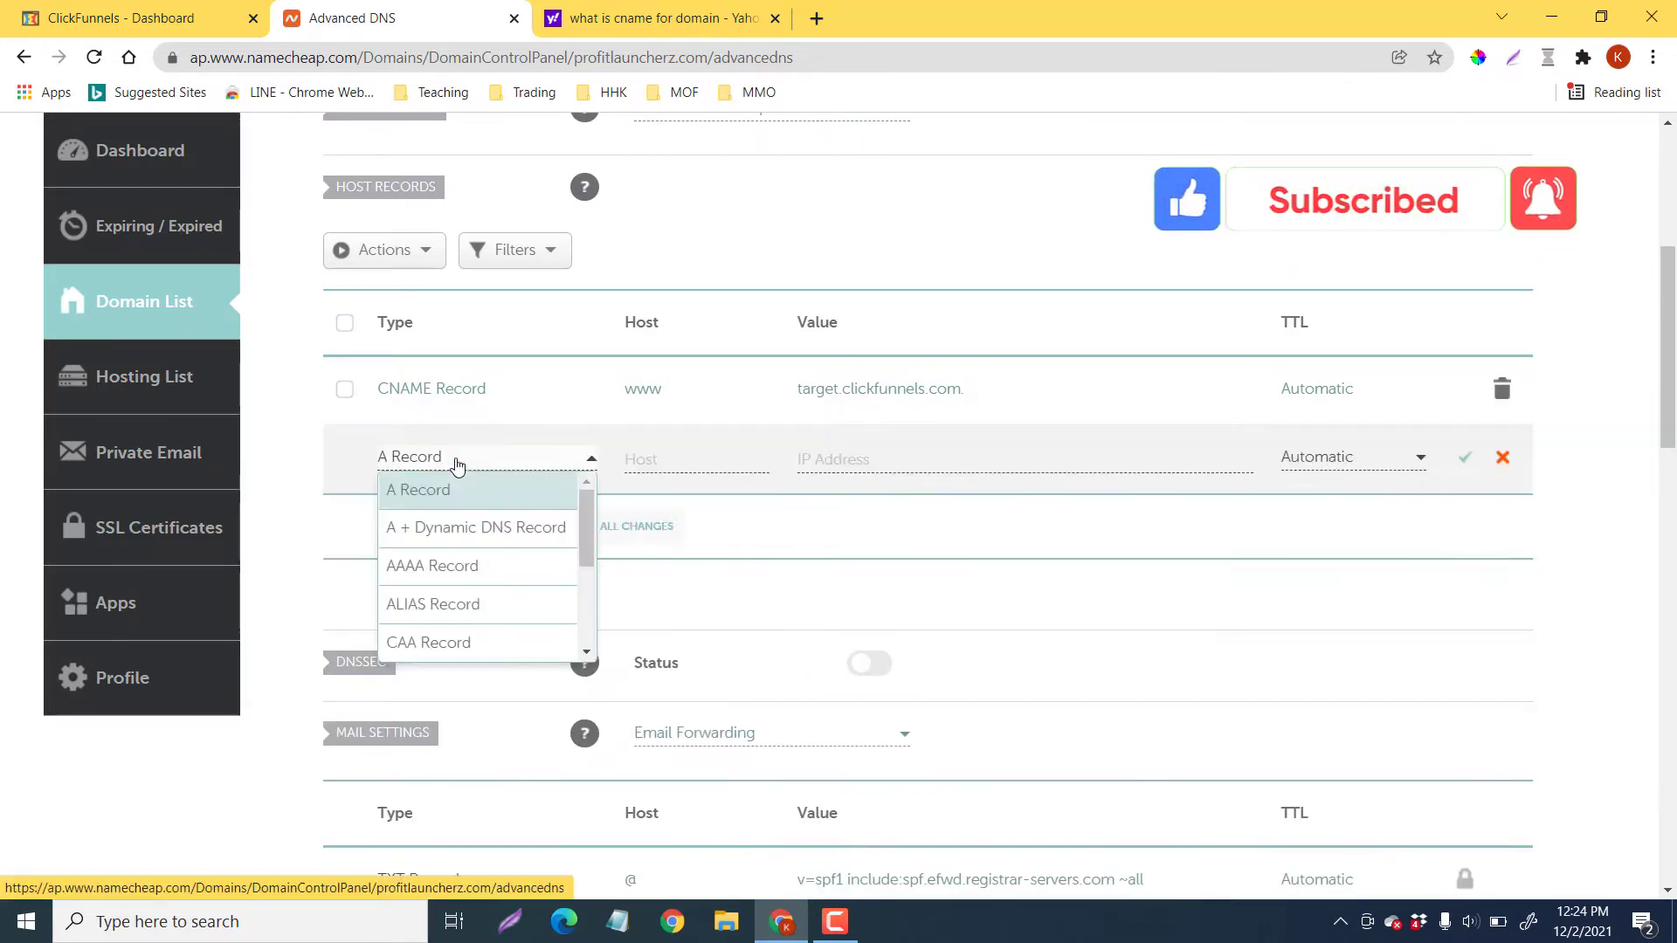
pyautogui.scroll(-2, 516, 547)
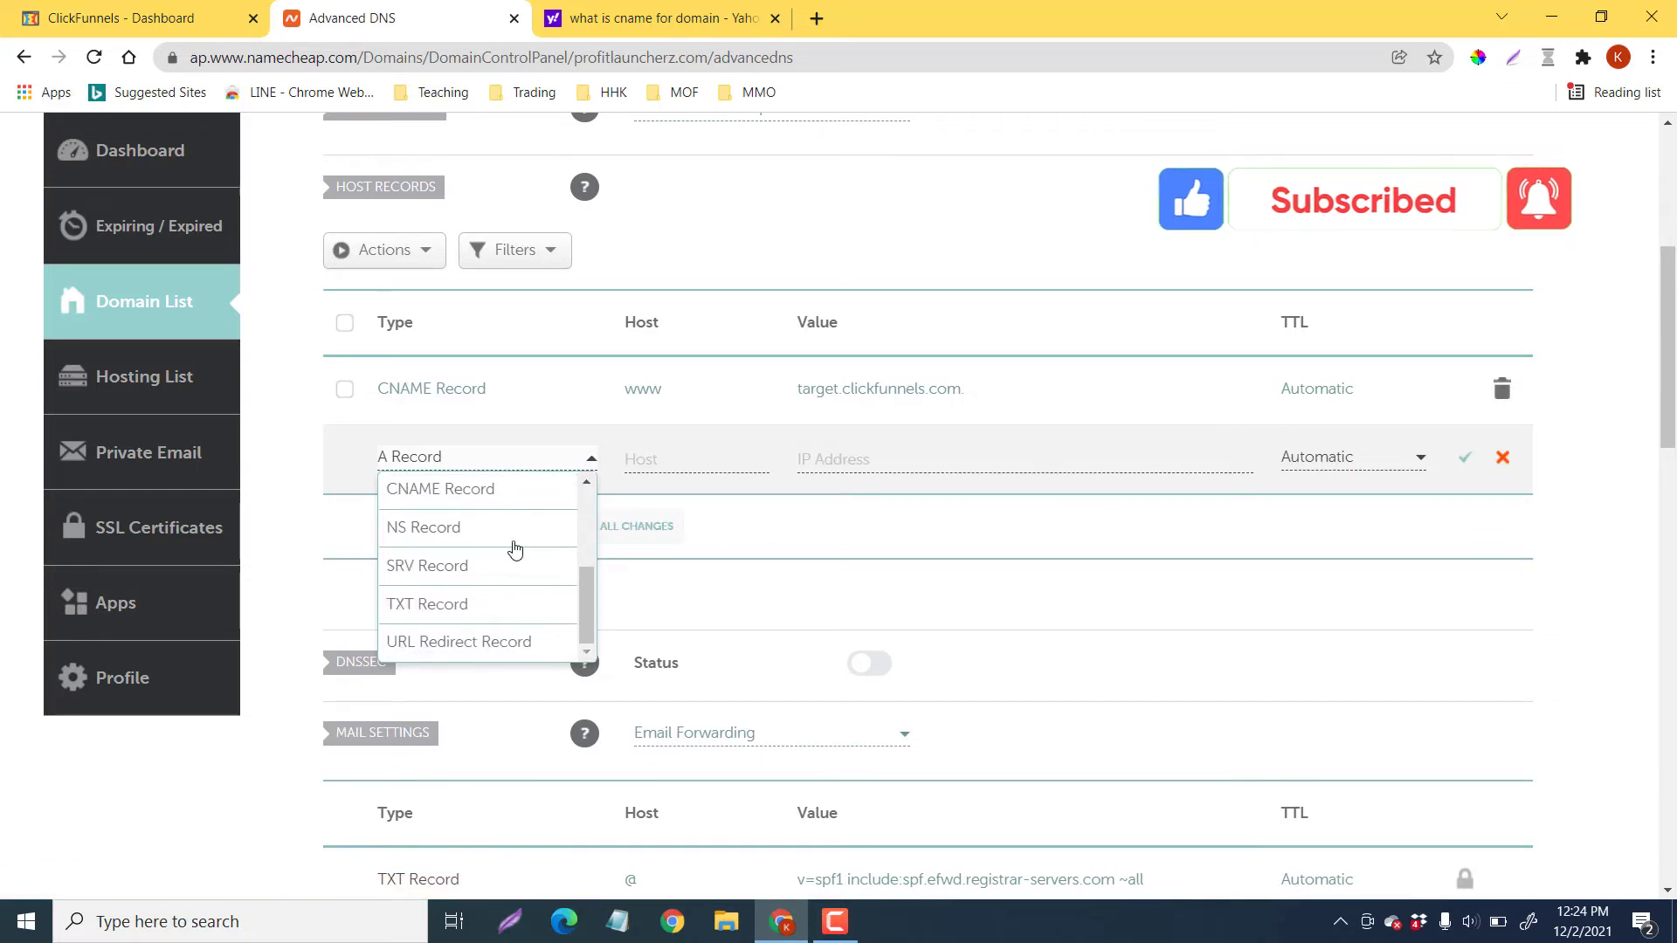
pyautogui.click(488, 644)
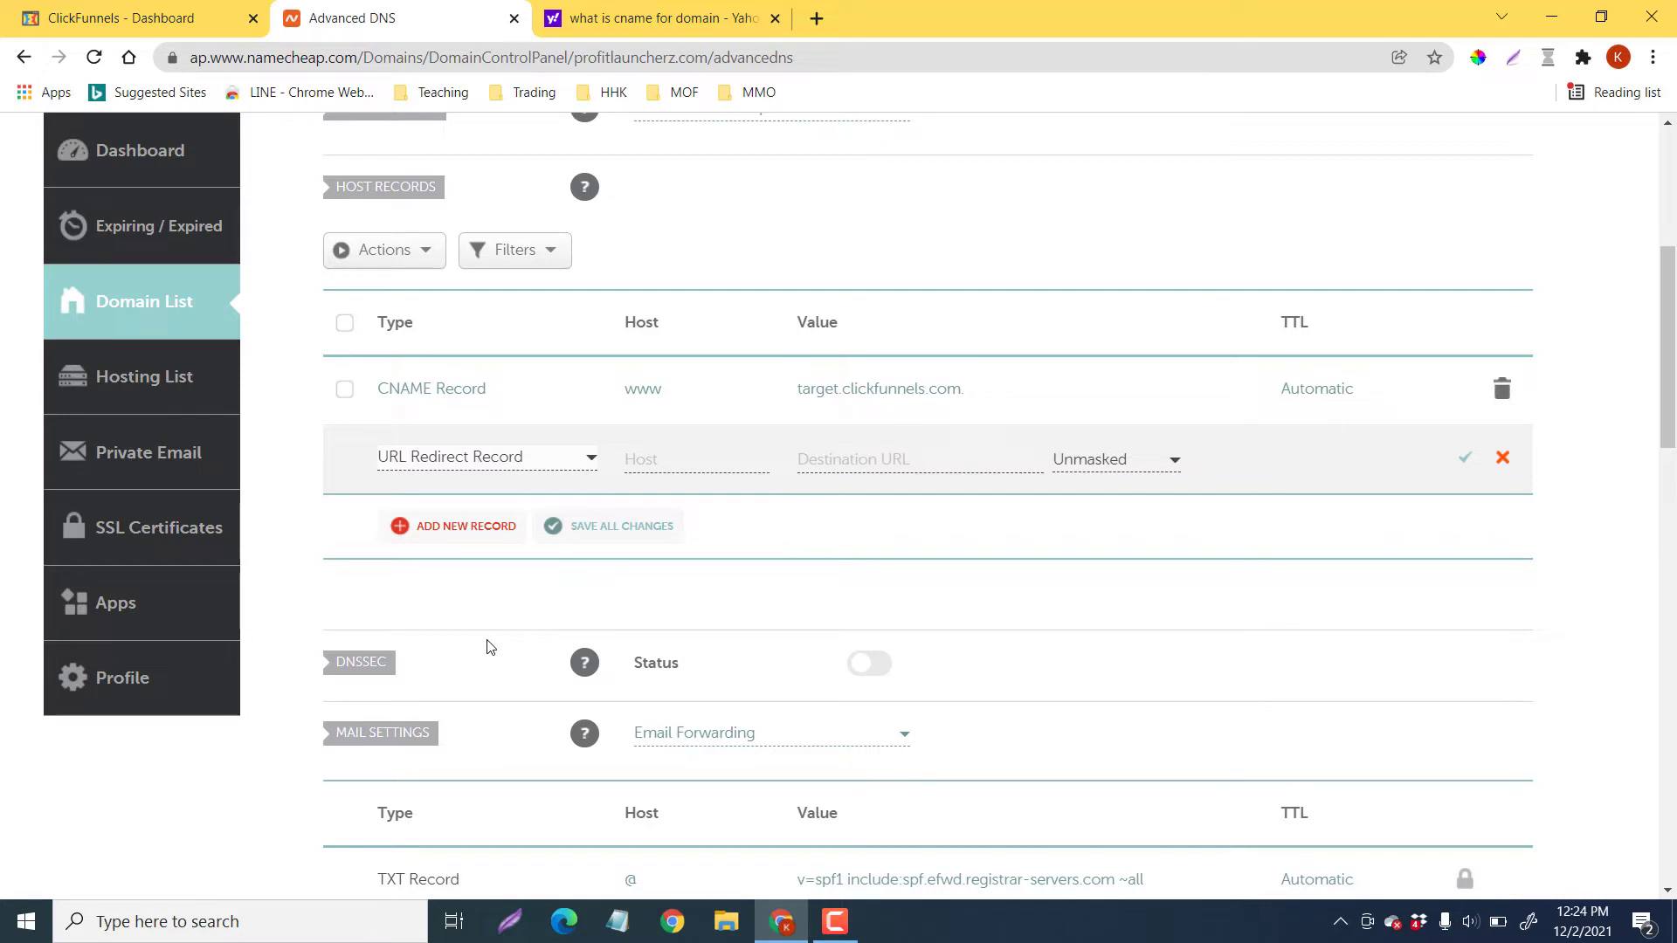
pyautogui.click(670, 457)
pyautogui.write('@')
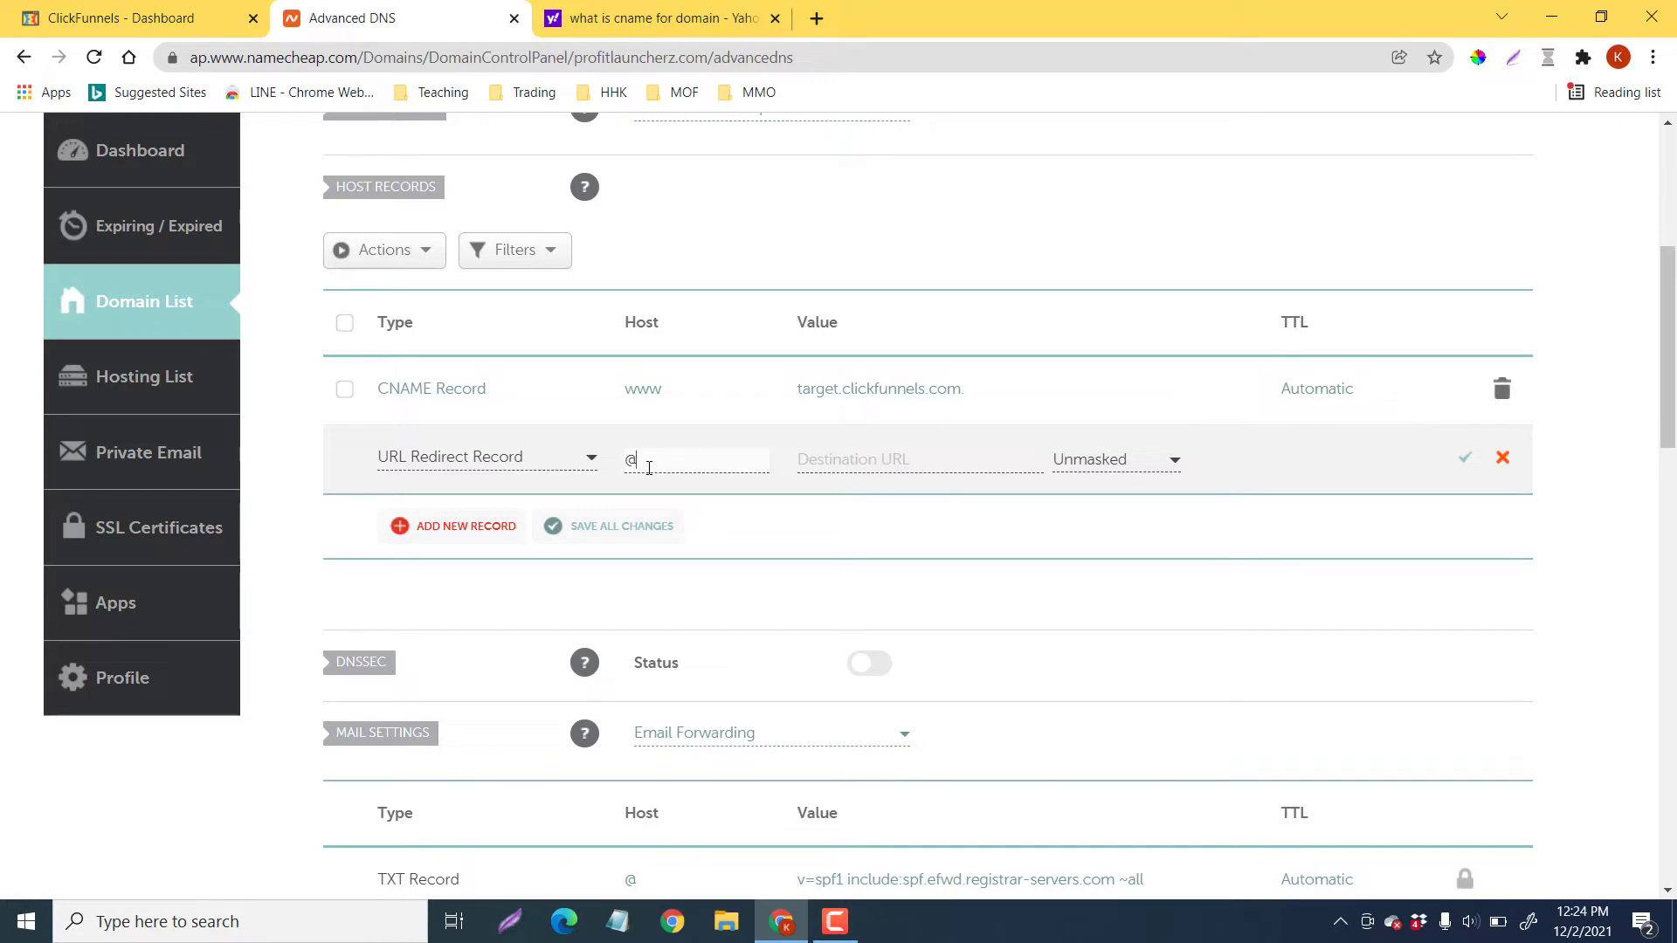
pyautogui.click(868, 459)
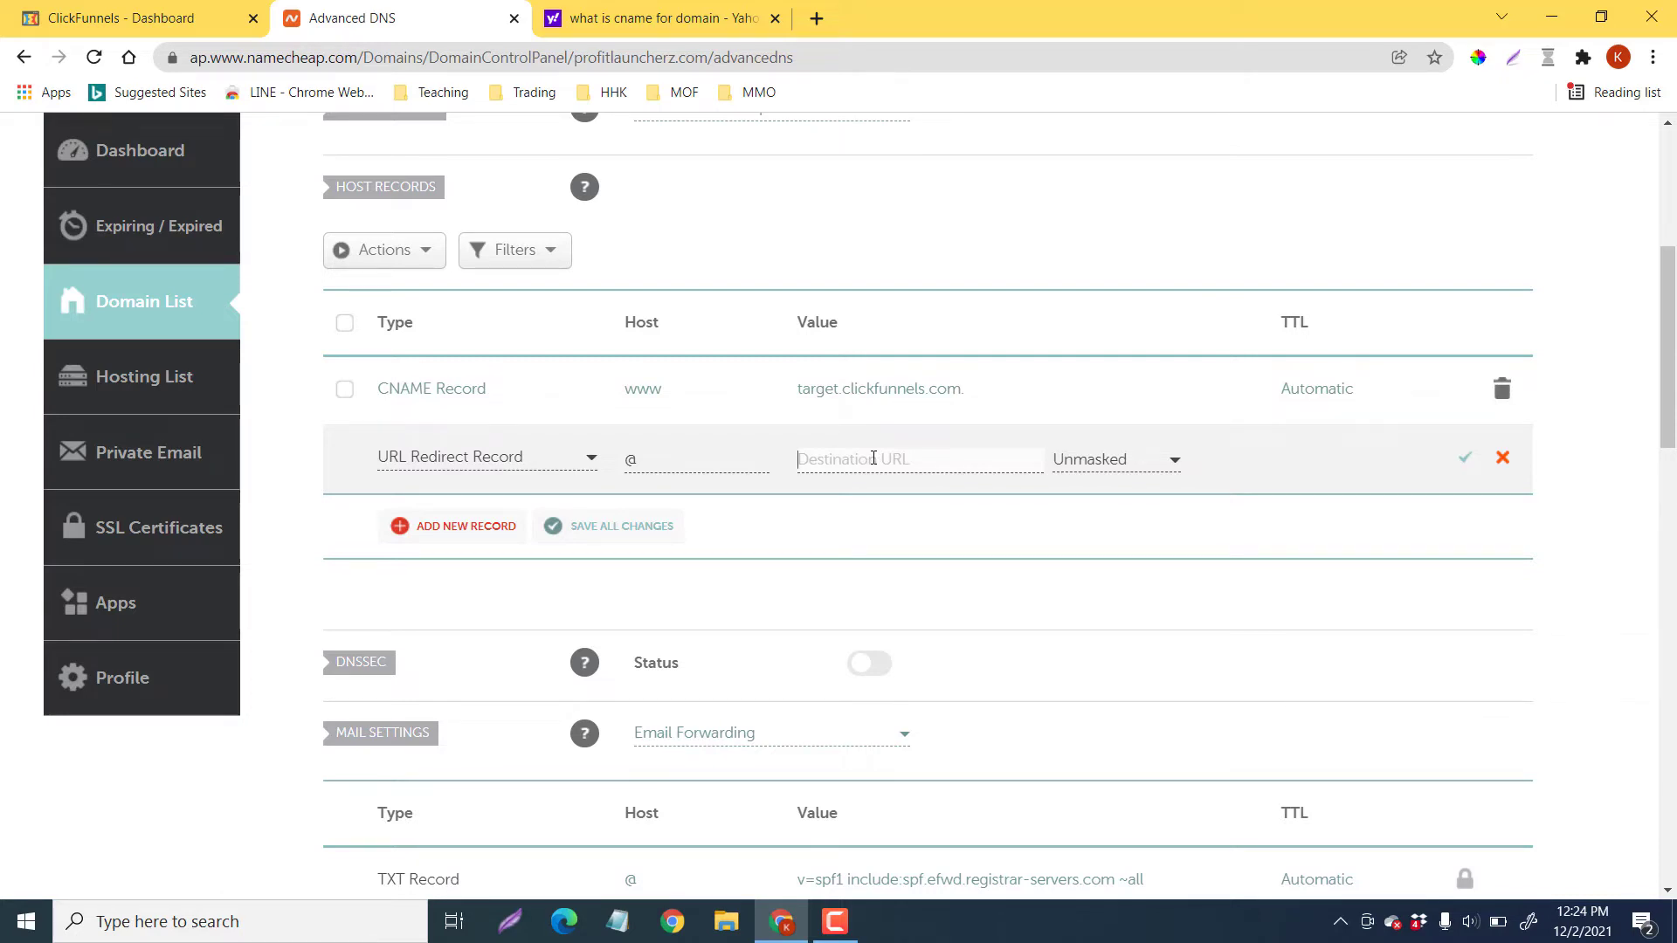
pyautogui.write('https://pr')
pyautogui.write('ofitlauncherz.c')
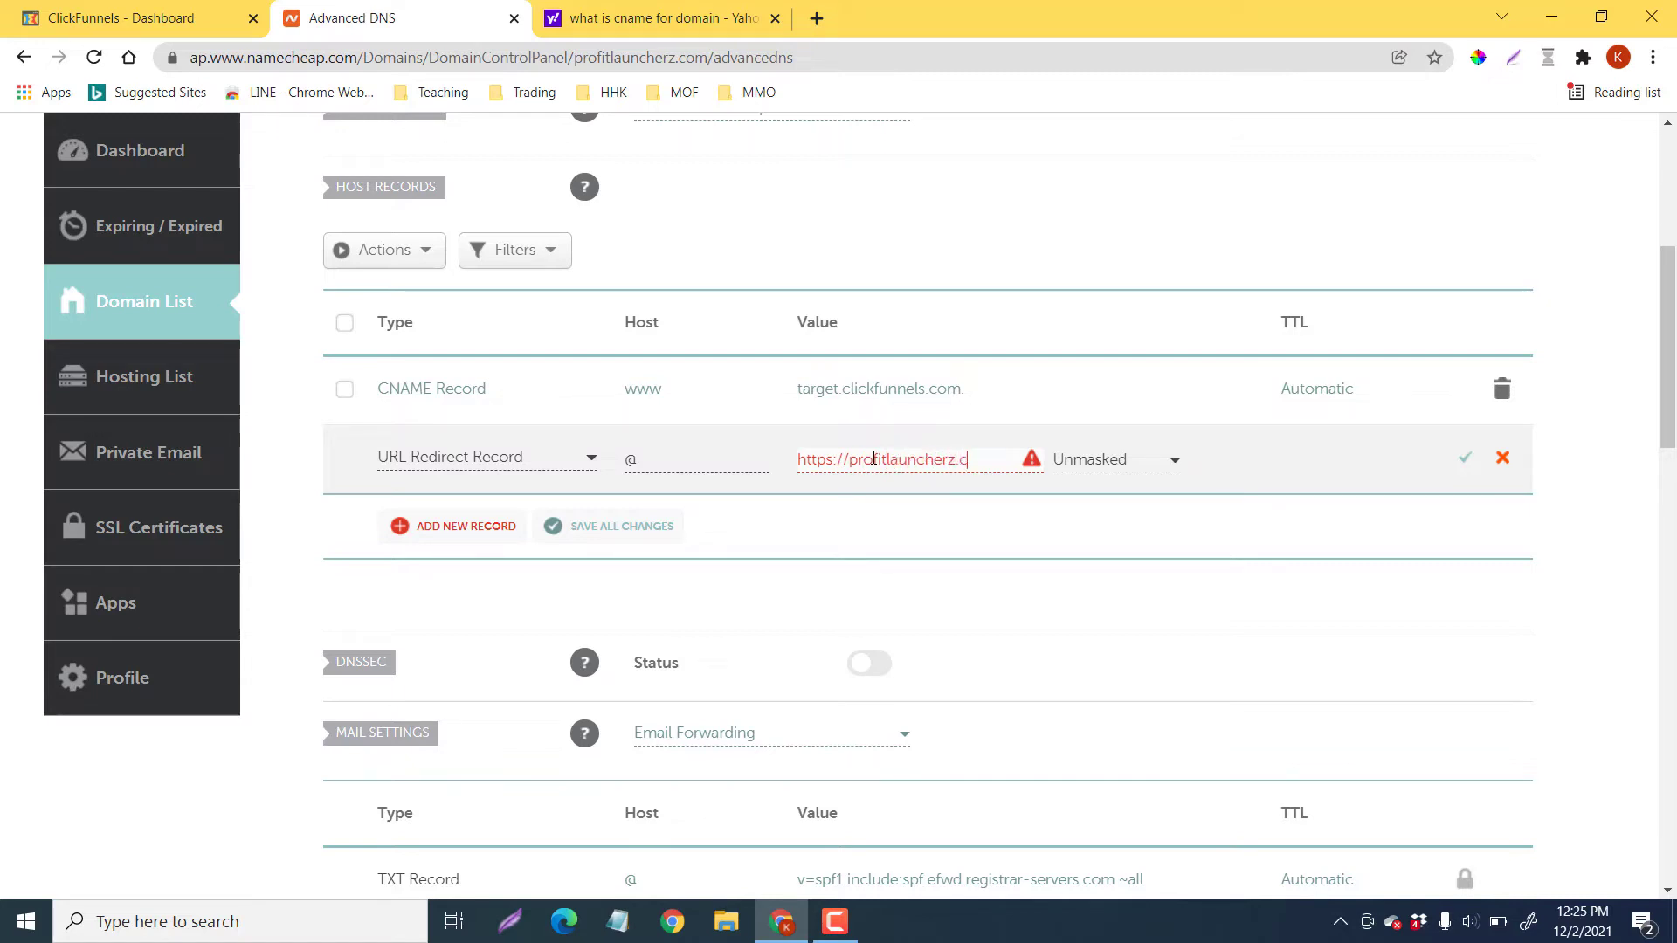
pyautogui.write('om')
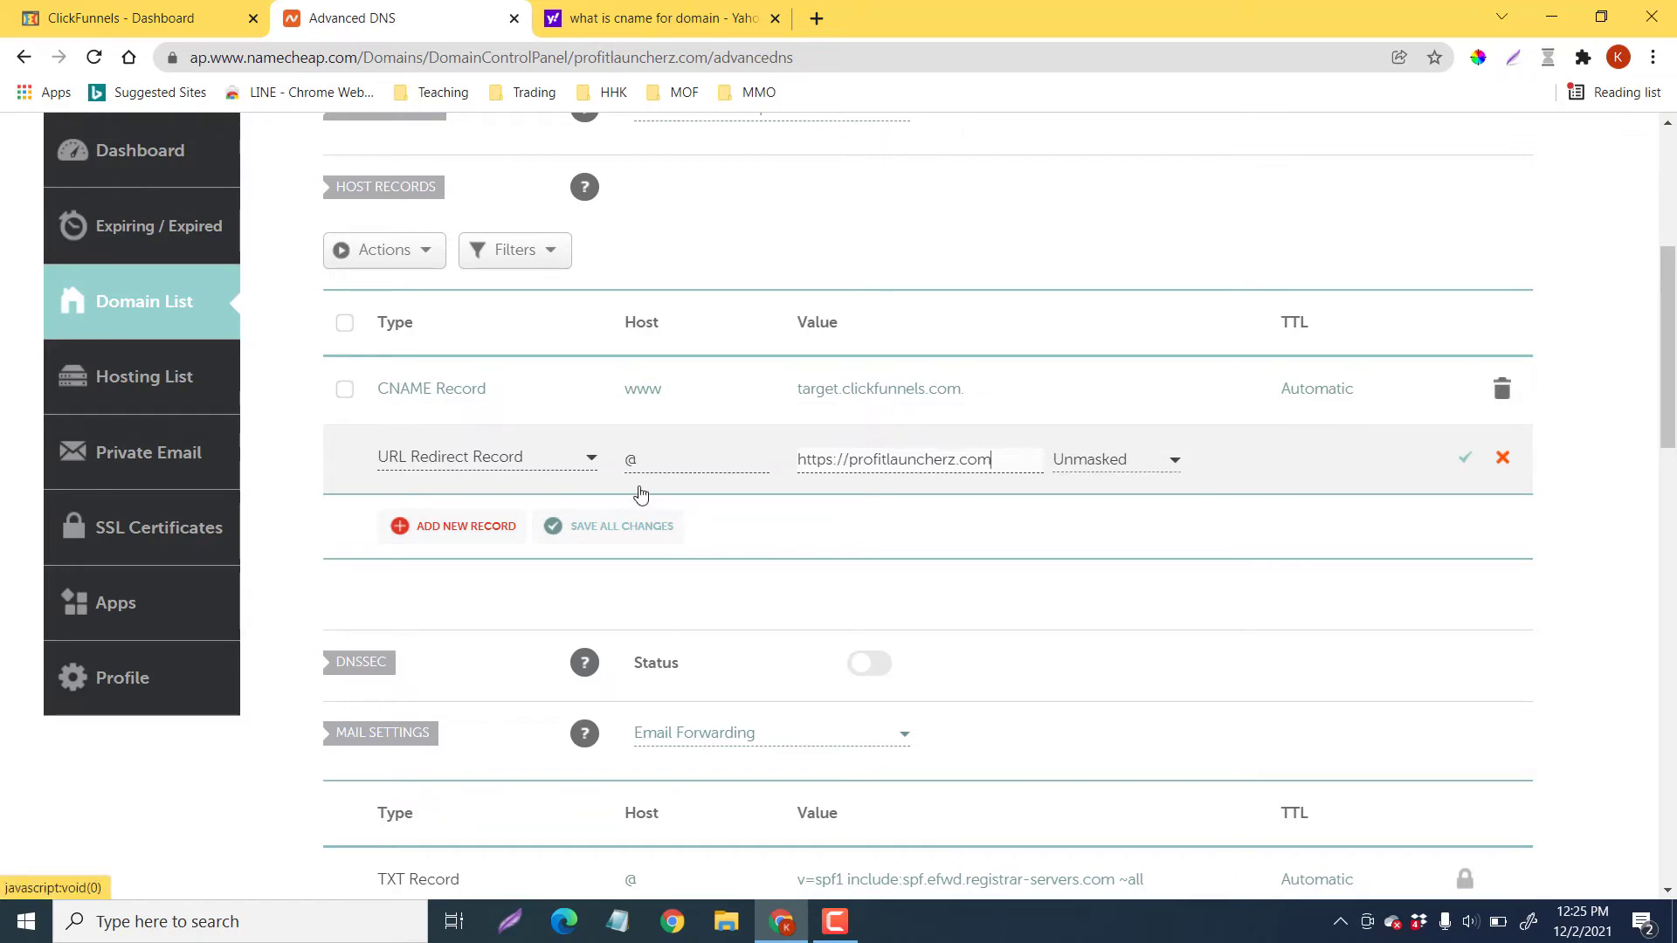
# - Set the redirect type to Permanent (301) and save the URL redirect record
pyautogui.click(591, 456)
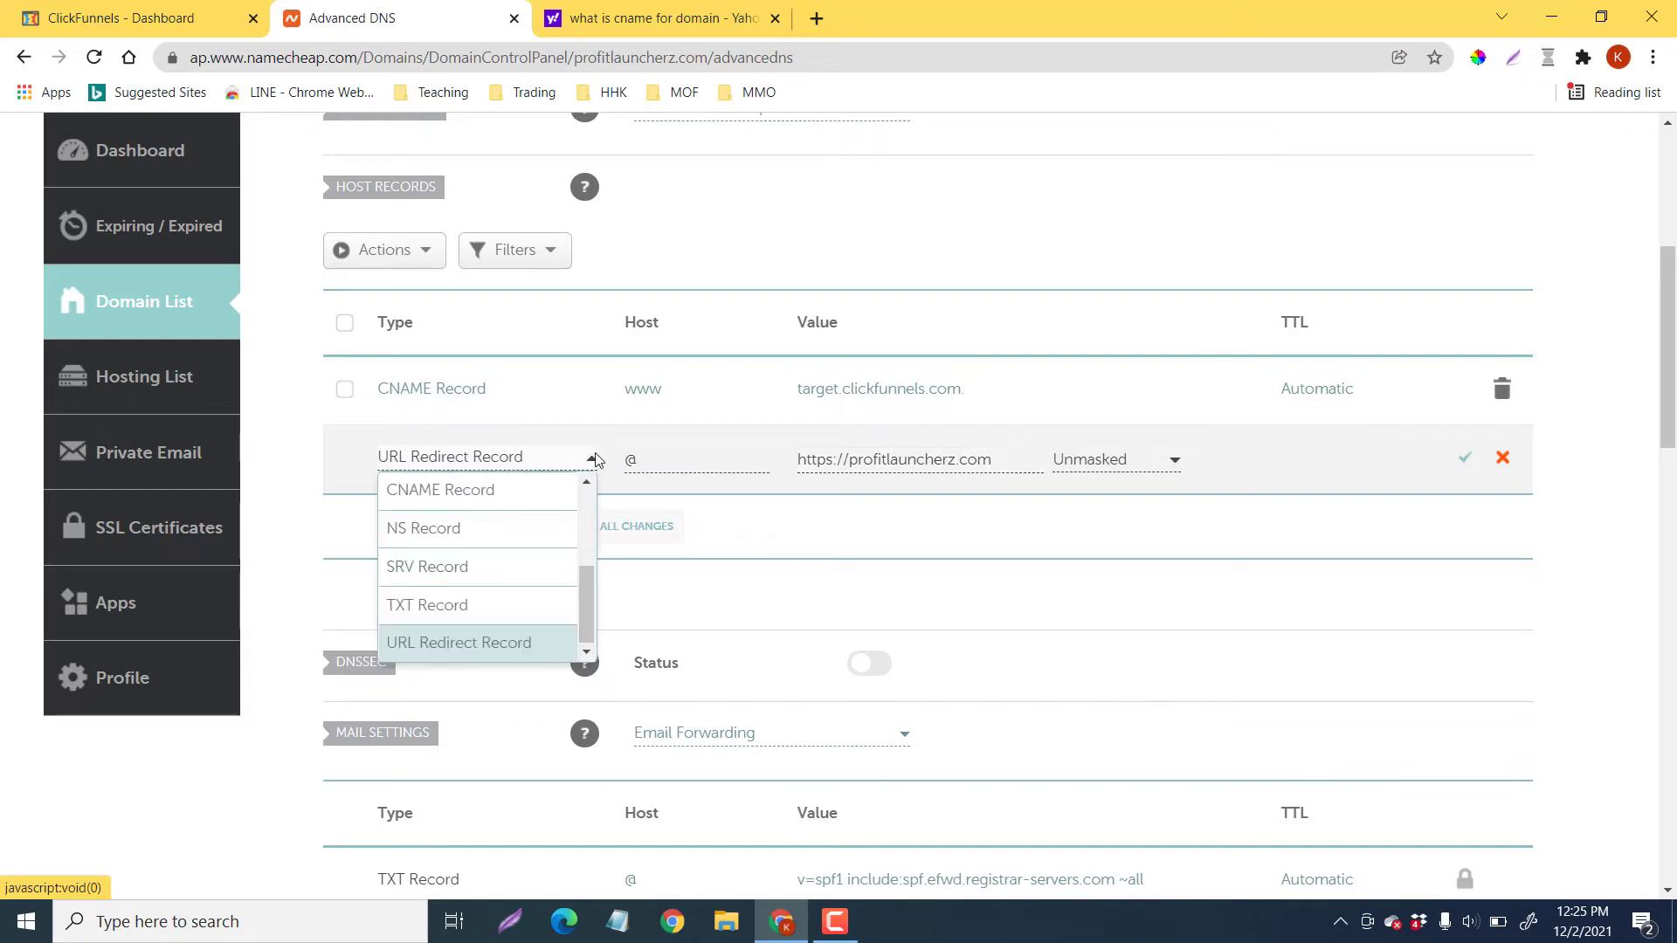
pyautogui.click(594, 458)
pyautogui.click(1173, 461)
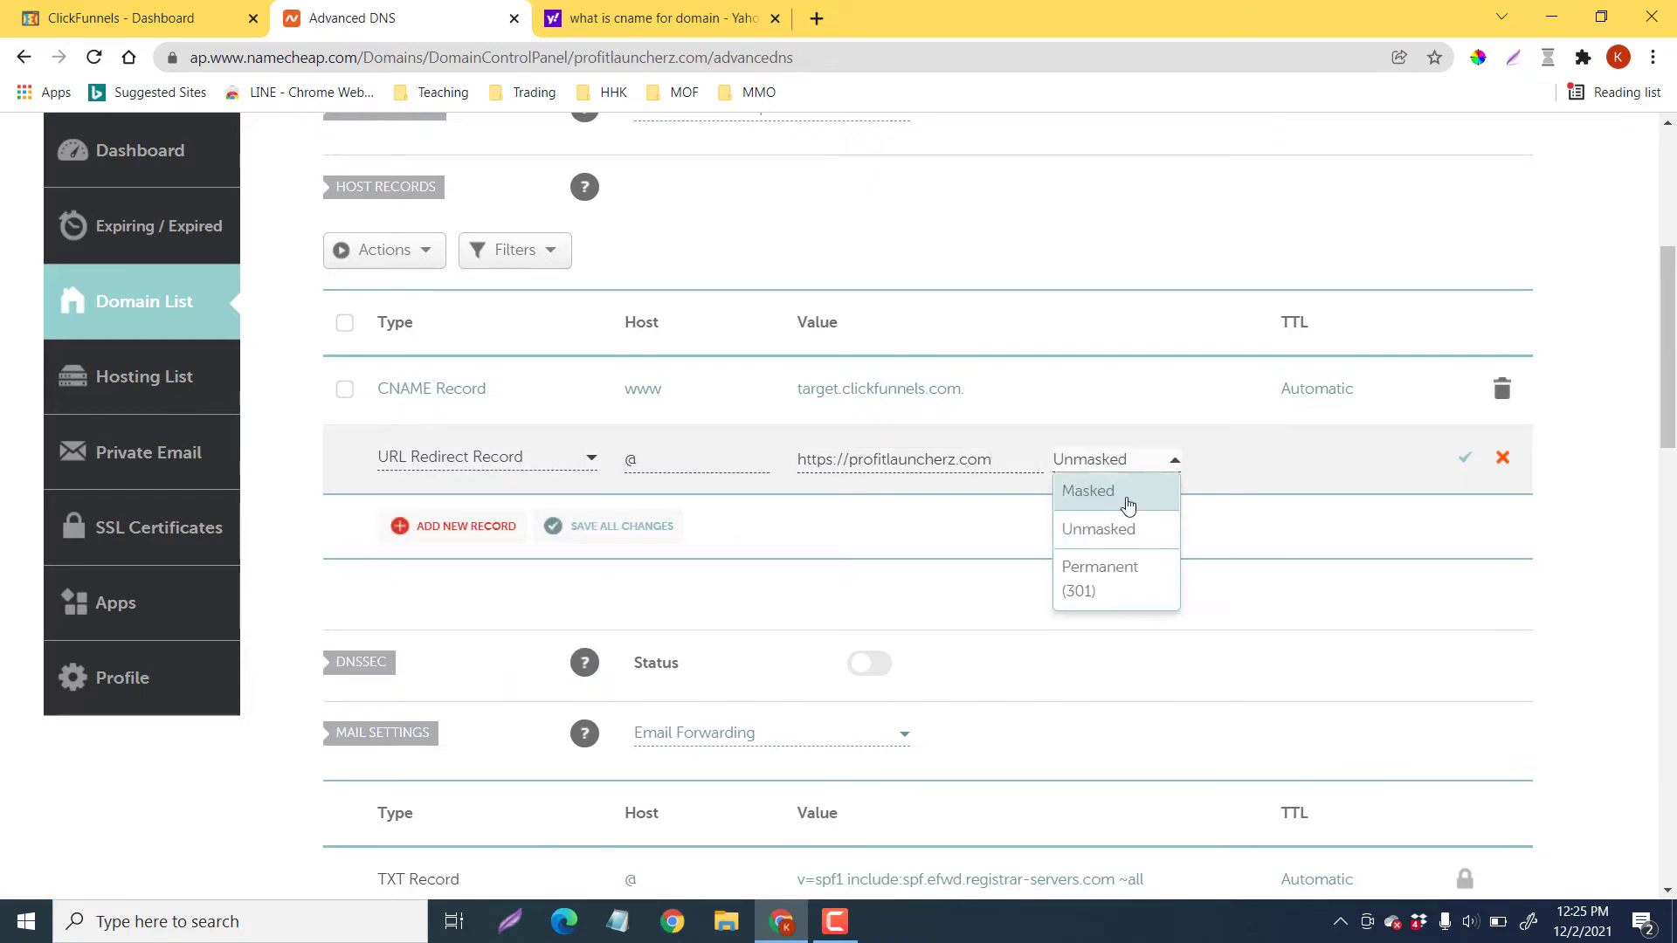
pyautogui.click(1115, 587)
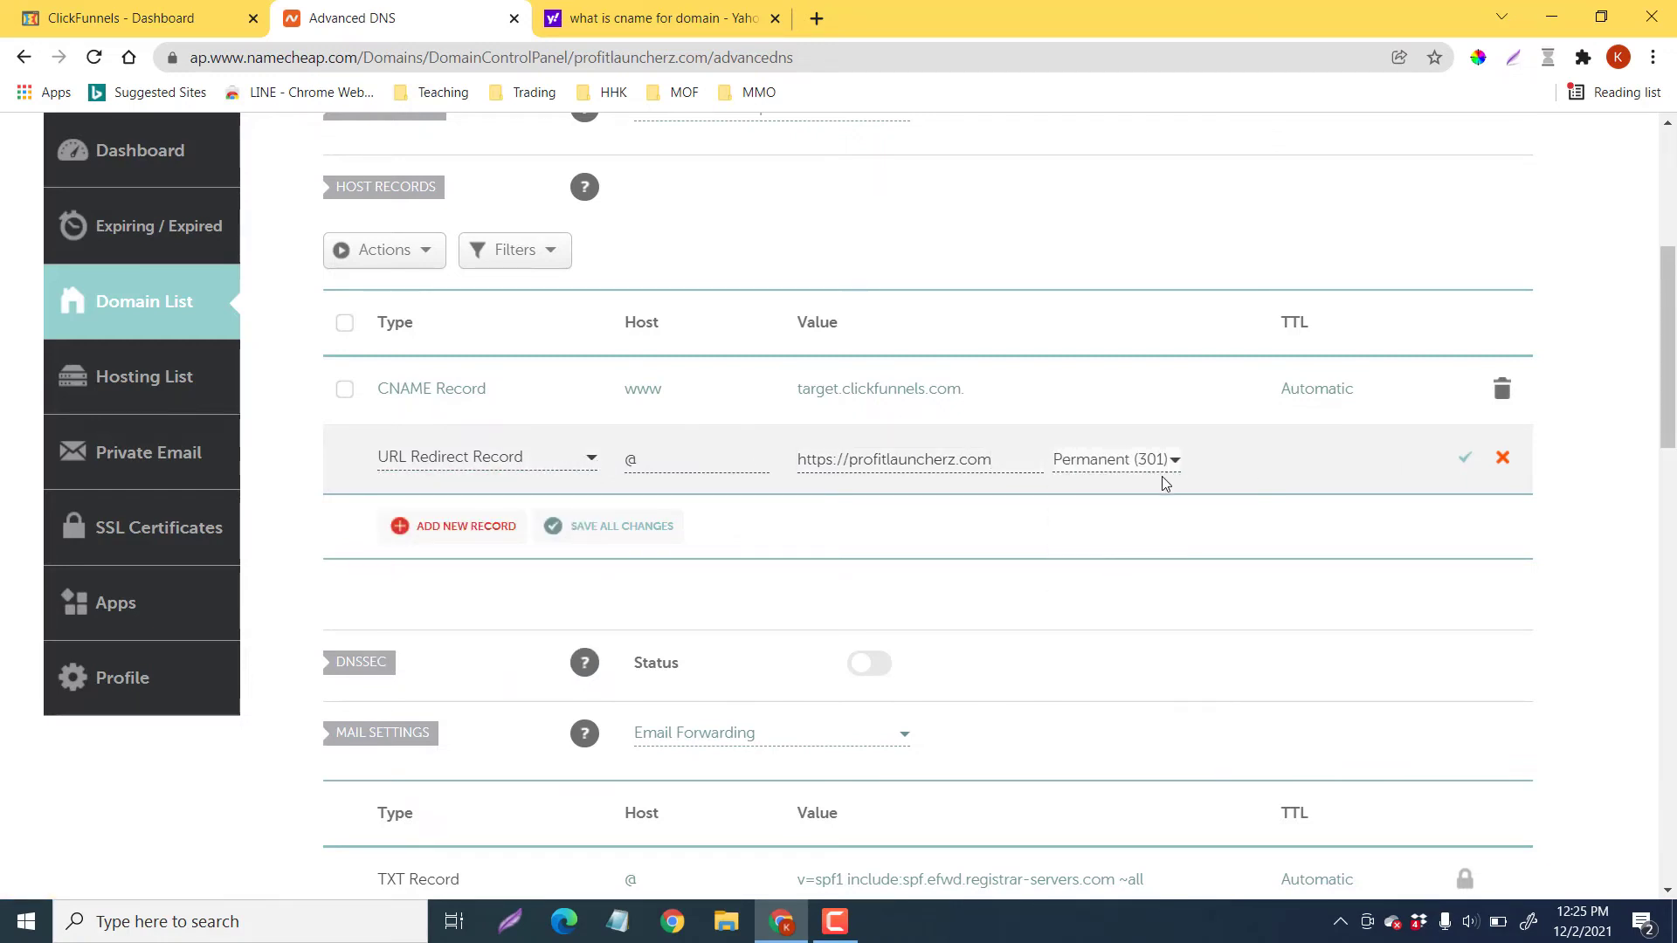
pyautogui.click(1463, 463)
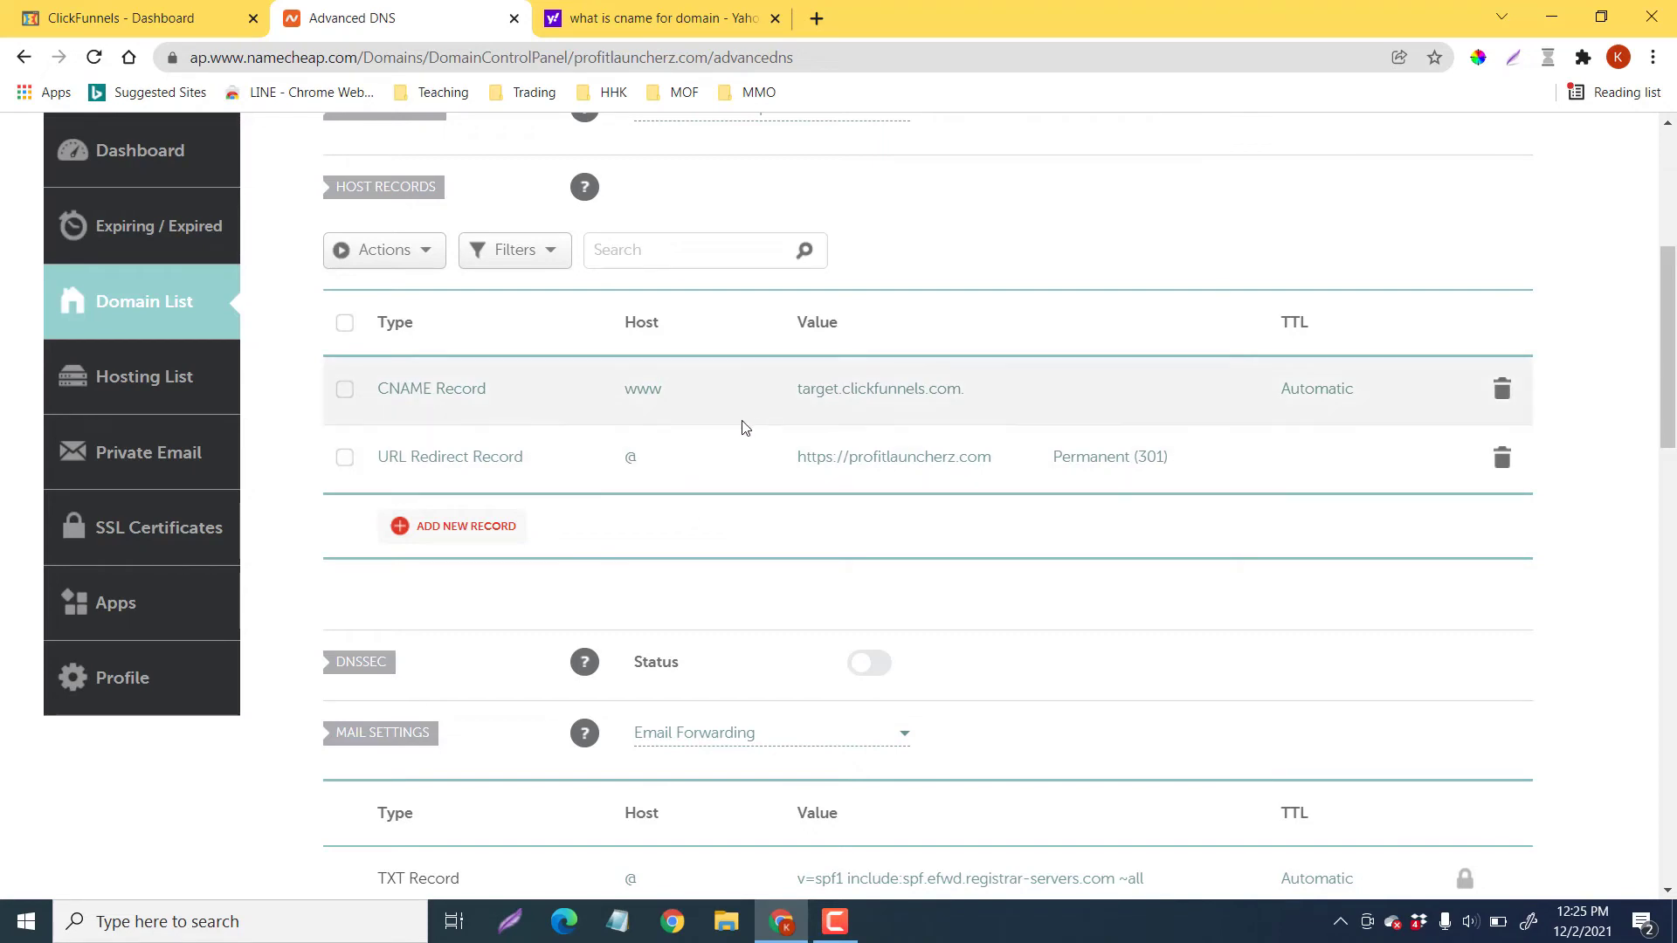
# - Switch to the ClickFunnels dashboard and open the Domains section of the account settings
pyautogui.click(150, 21)
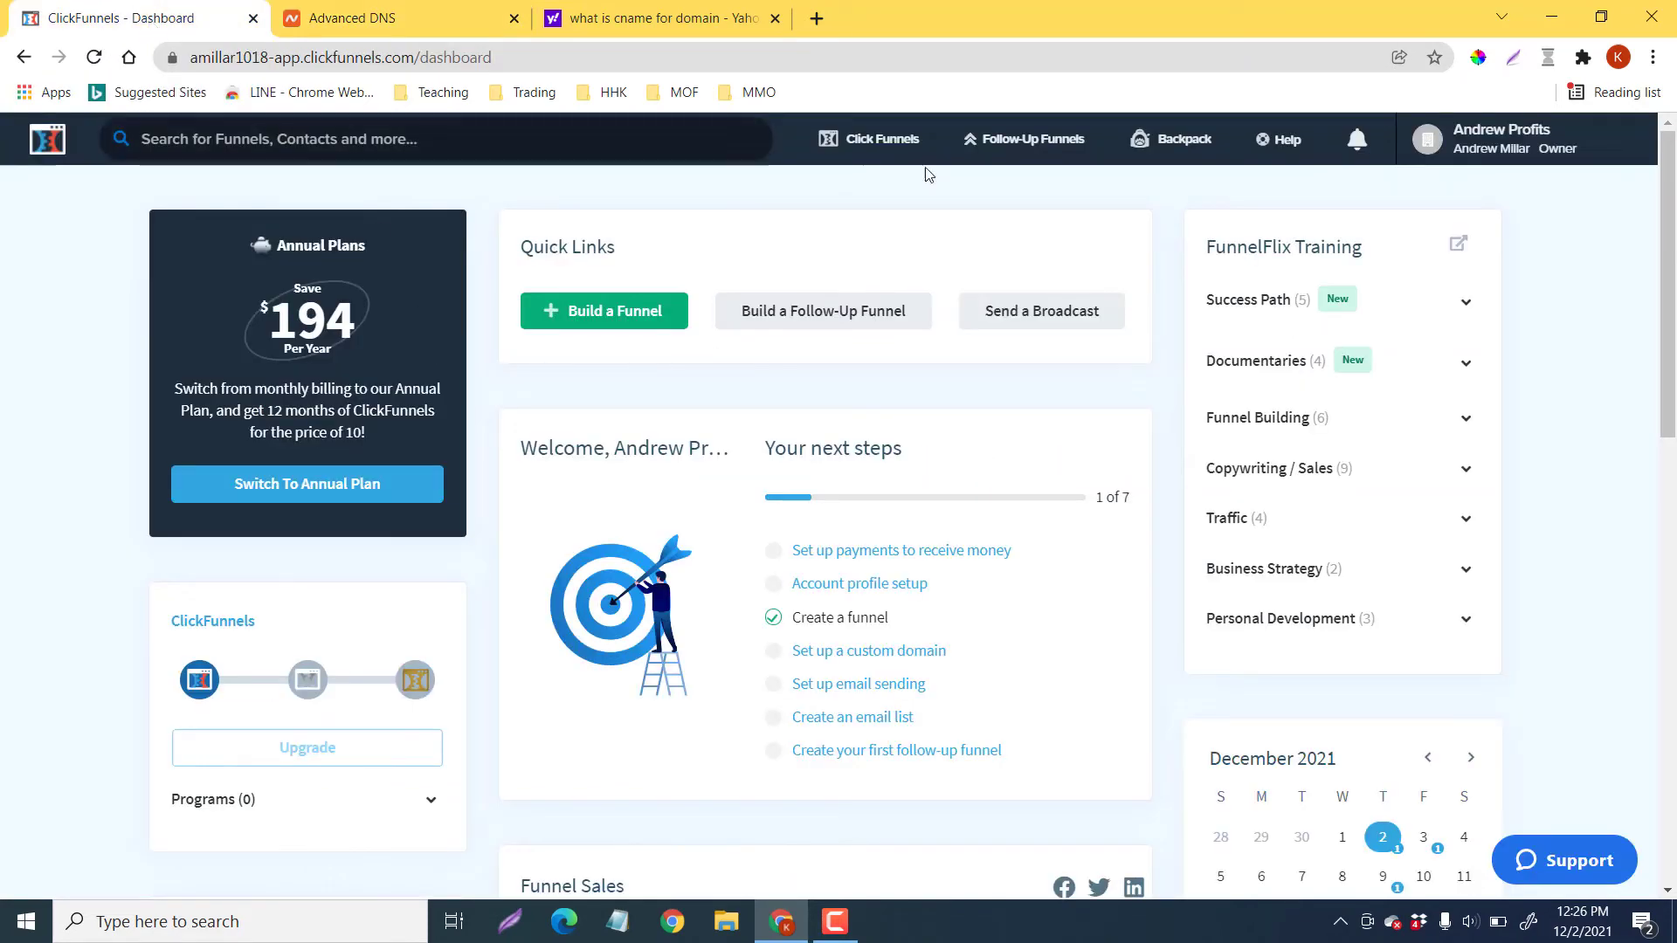
pyautogui.click(1540, 149)
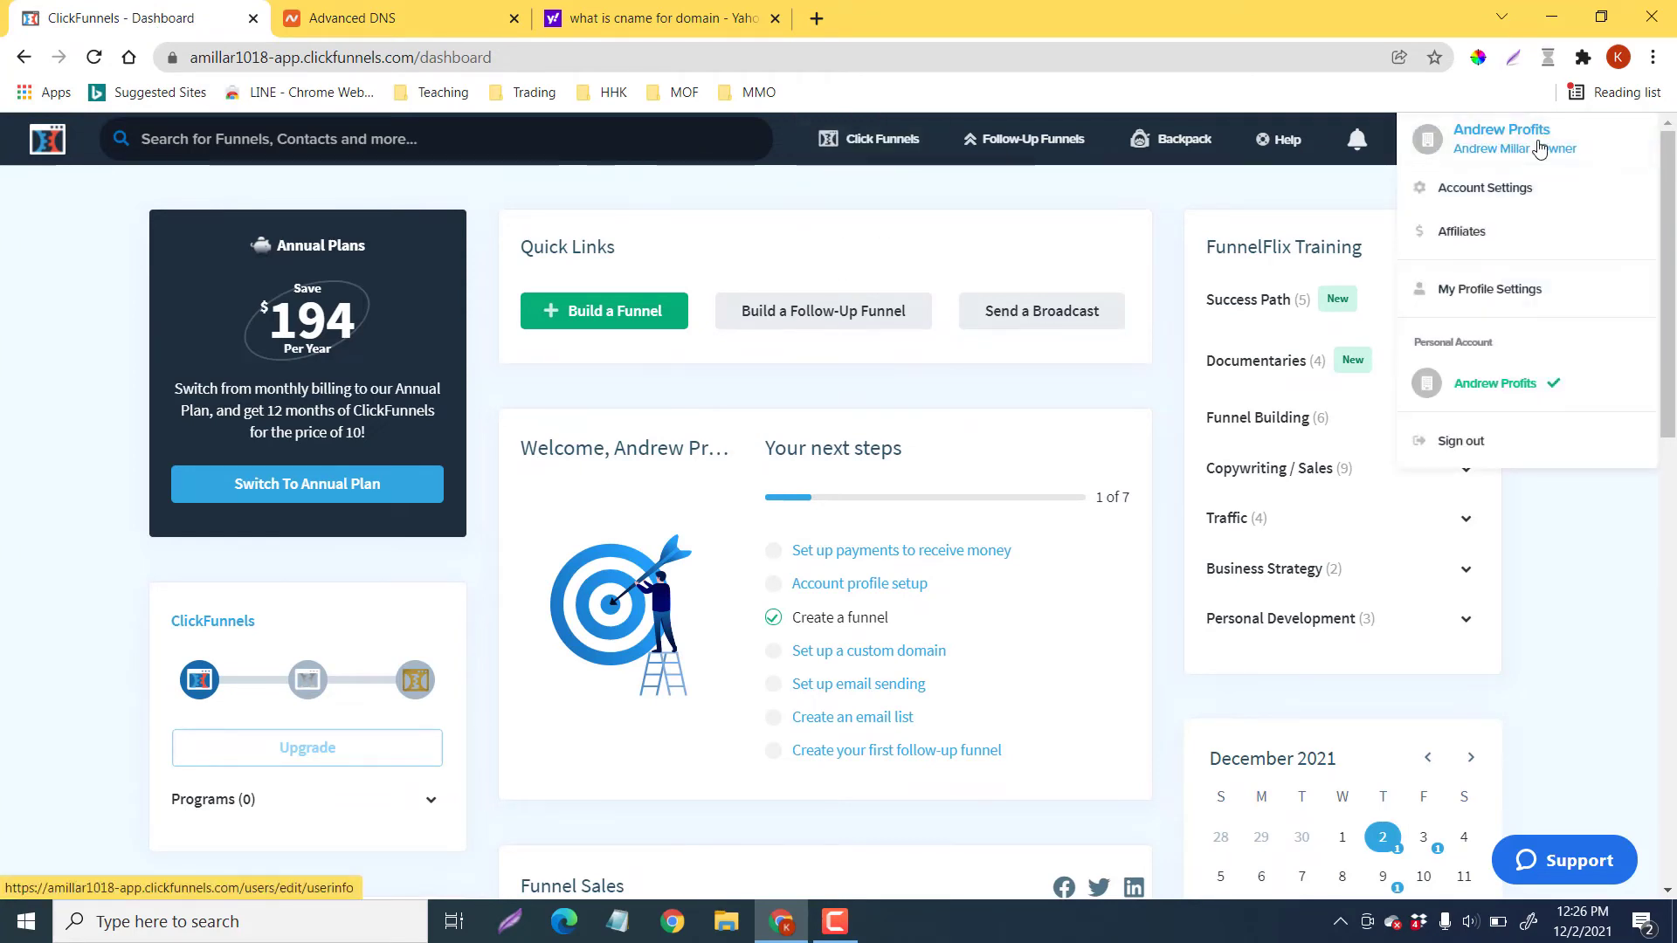
pyautogui.click(1496, 189)
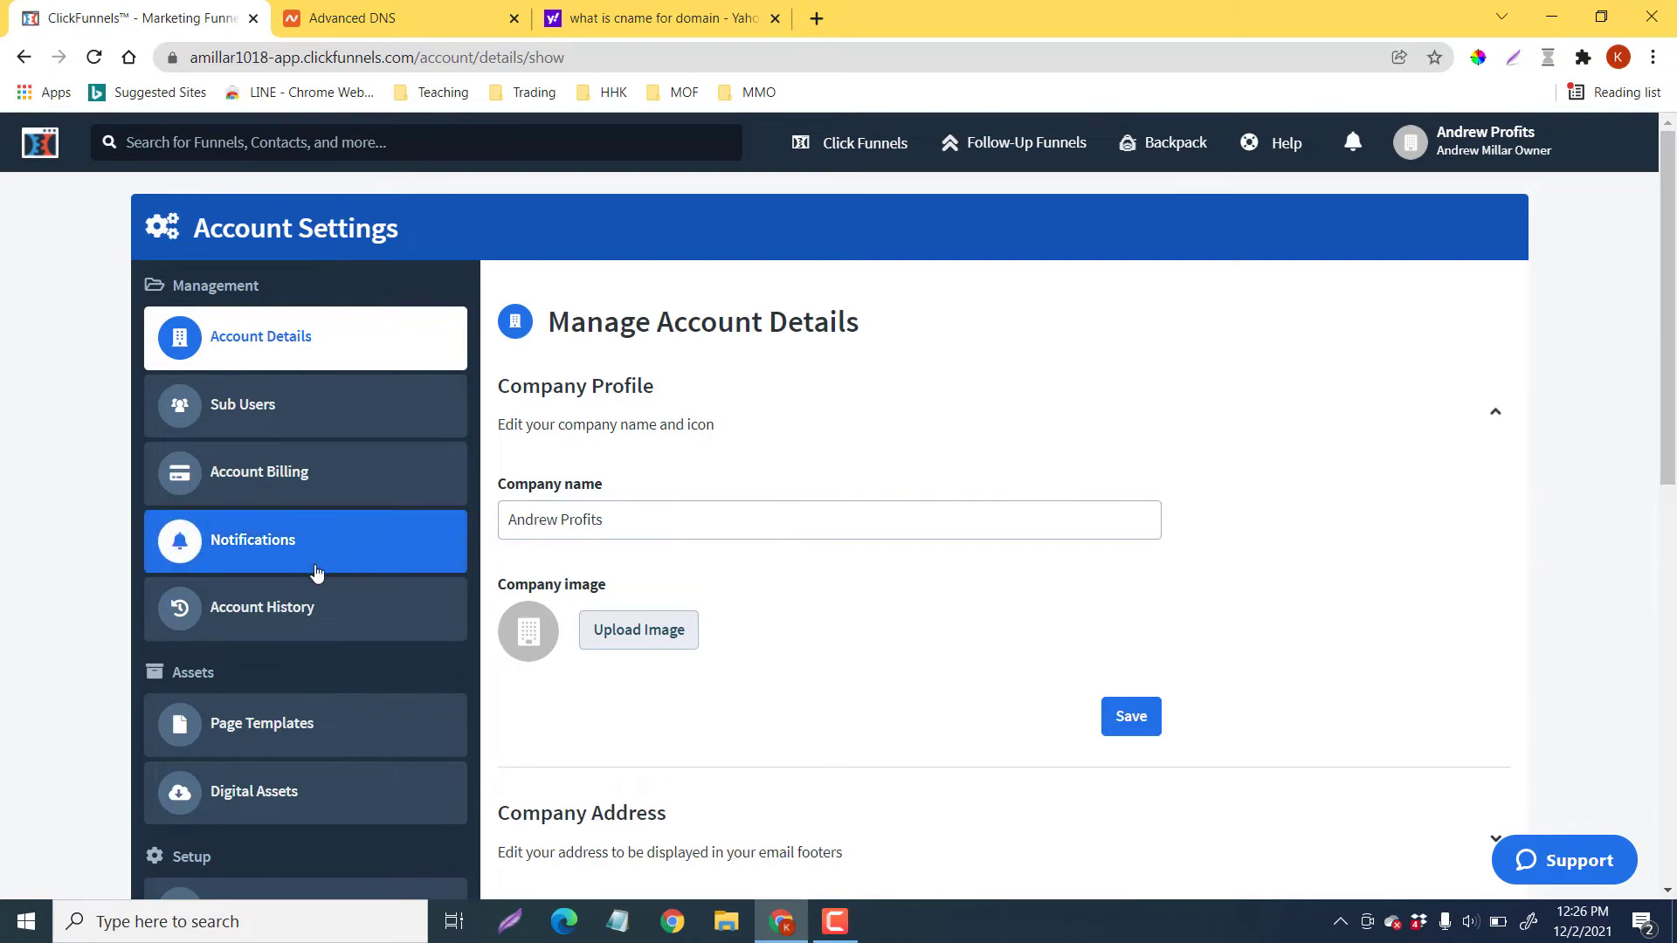
pyautogui.scroll(-3, 319, 525)
pyautogui.scroll(-2, 319, 525)
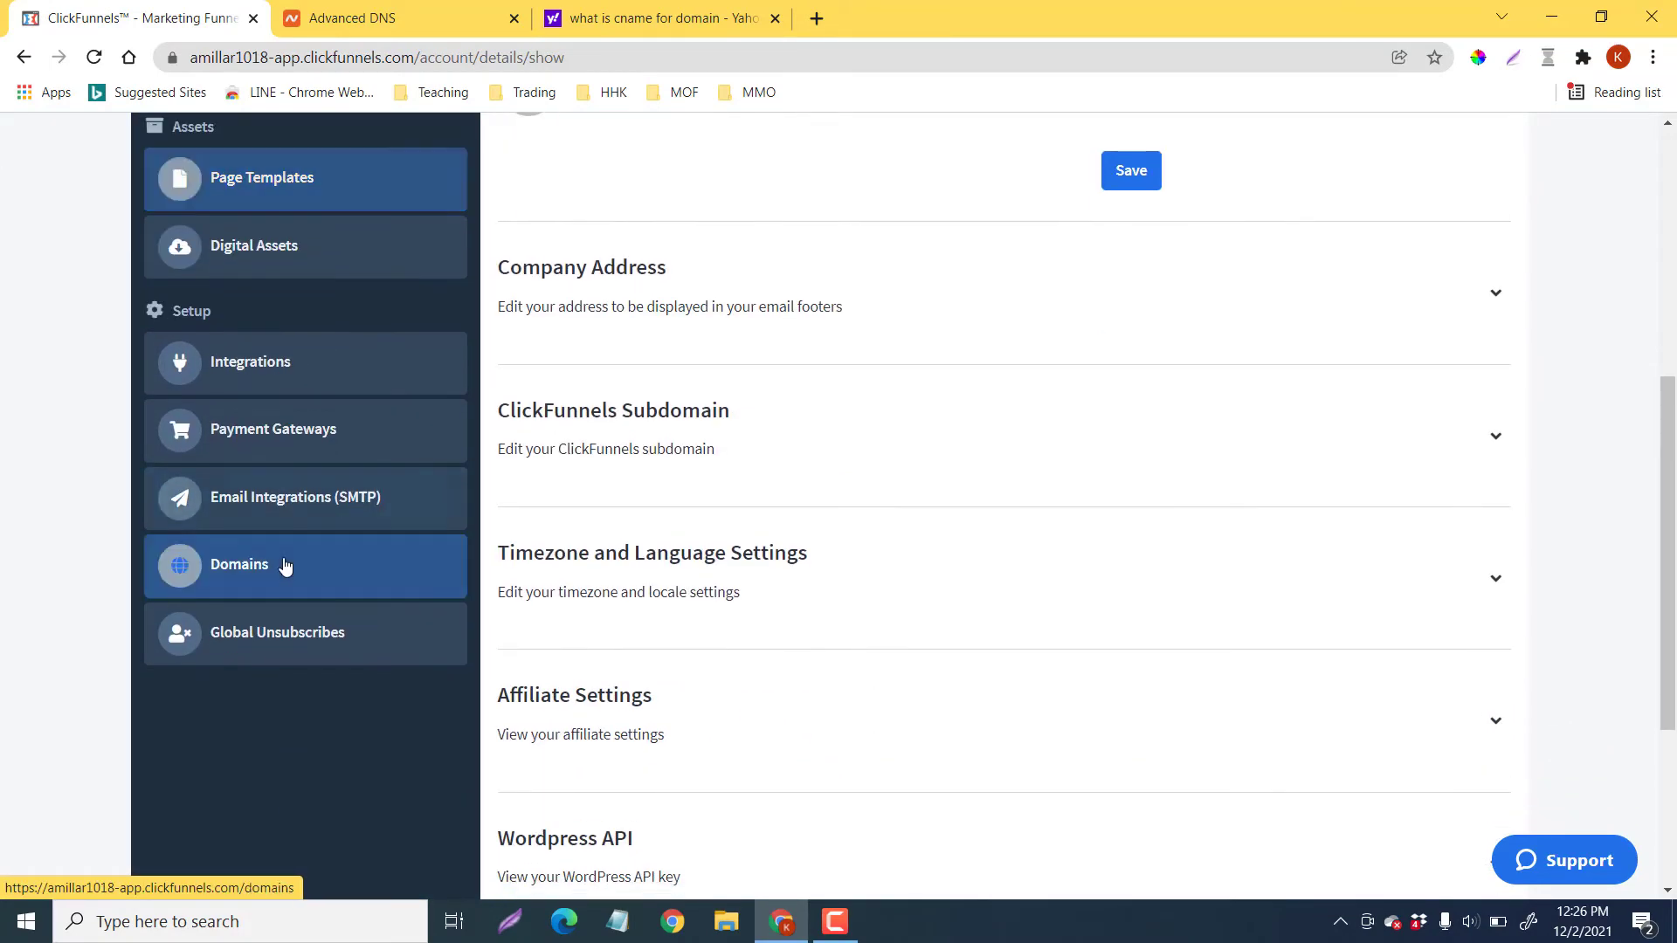
pyautogui.click(285, 569)
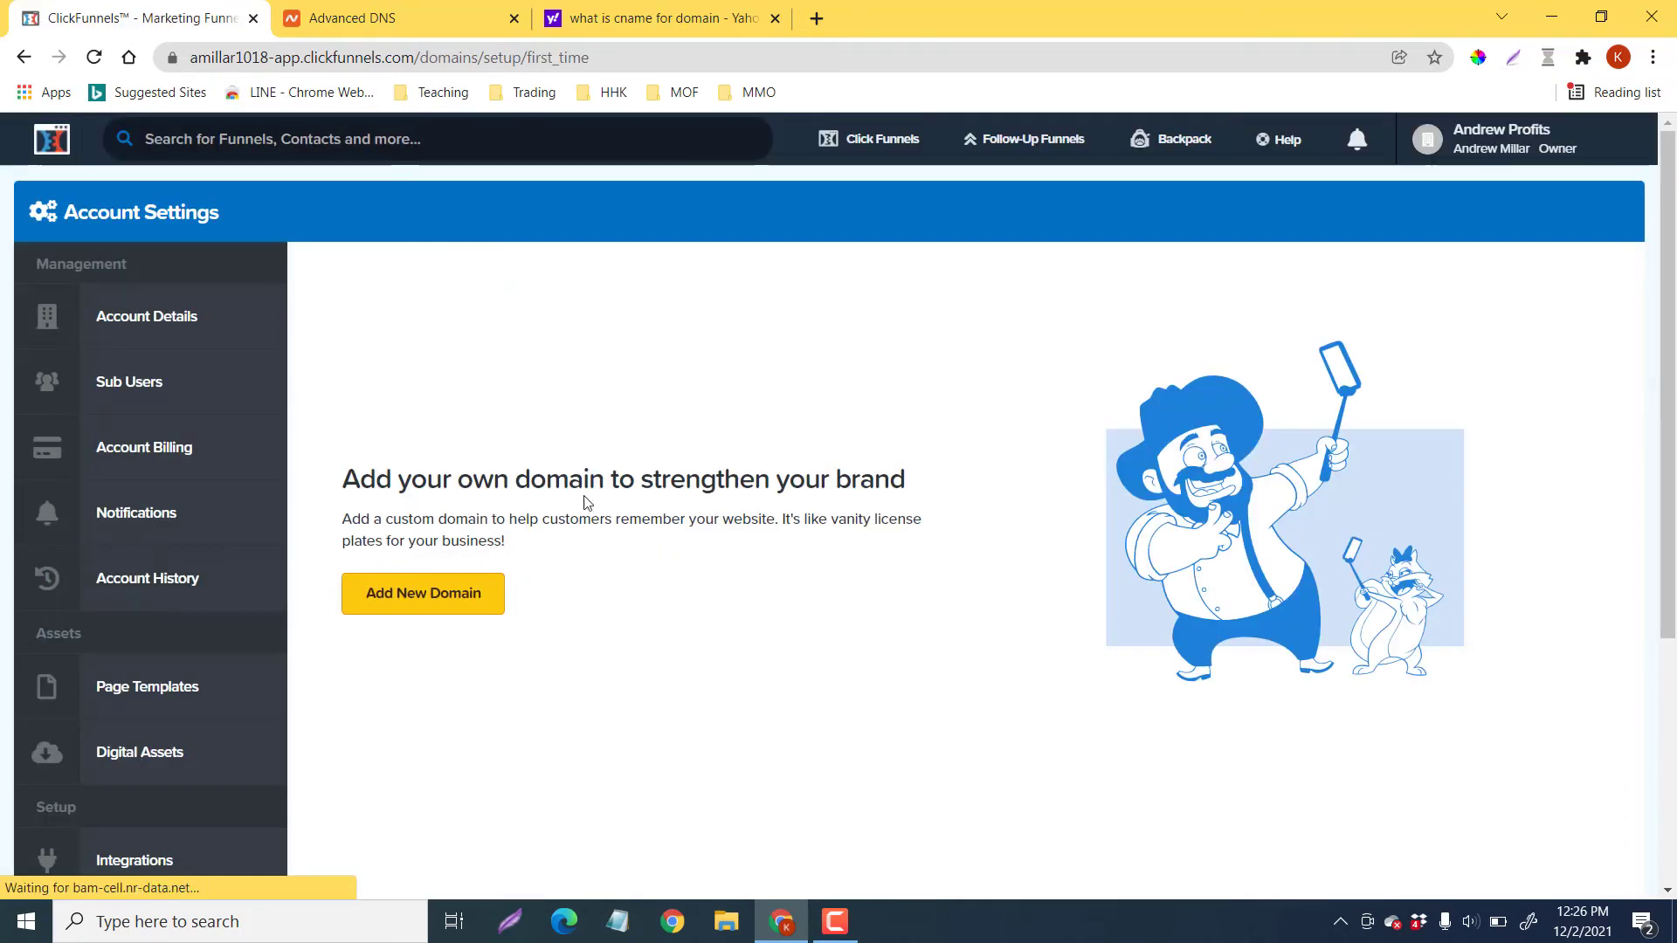
# - Start adding a new domain and choose to use an existing domain
pyautogui.scroll(-3, 587, 502)
pyautogui.click(428, 378)
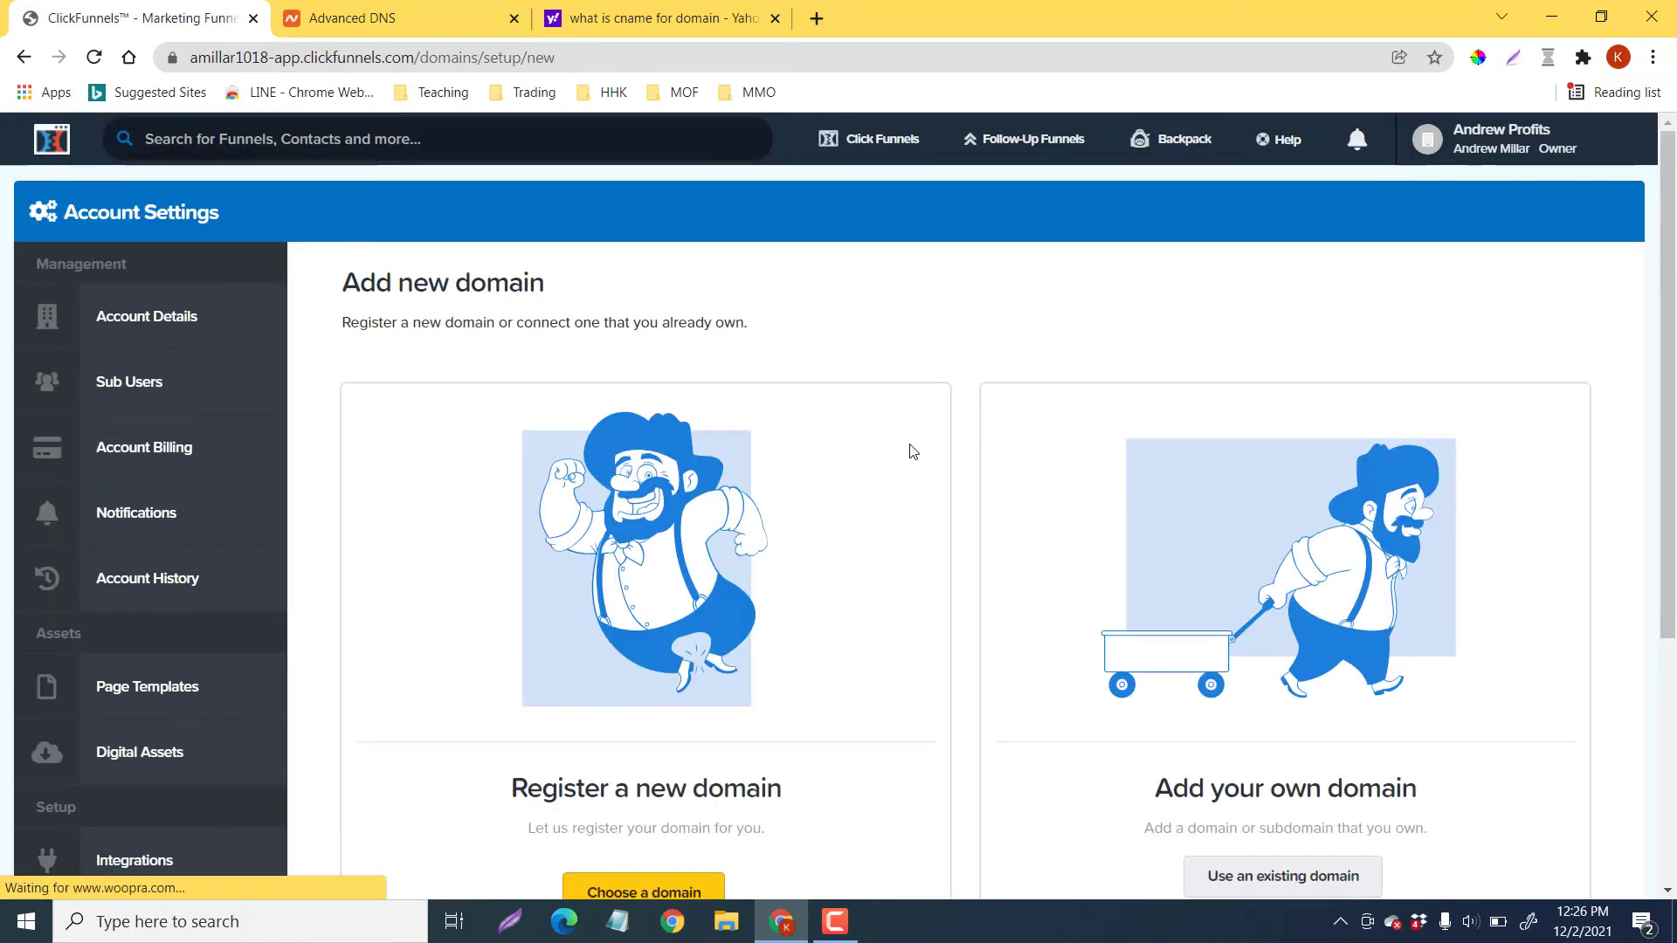
pyautogui.scroll(-3, 911, 449)
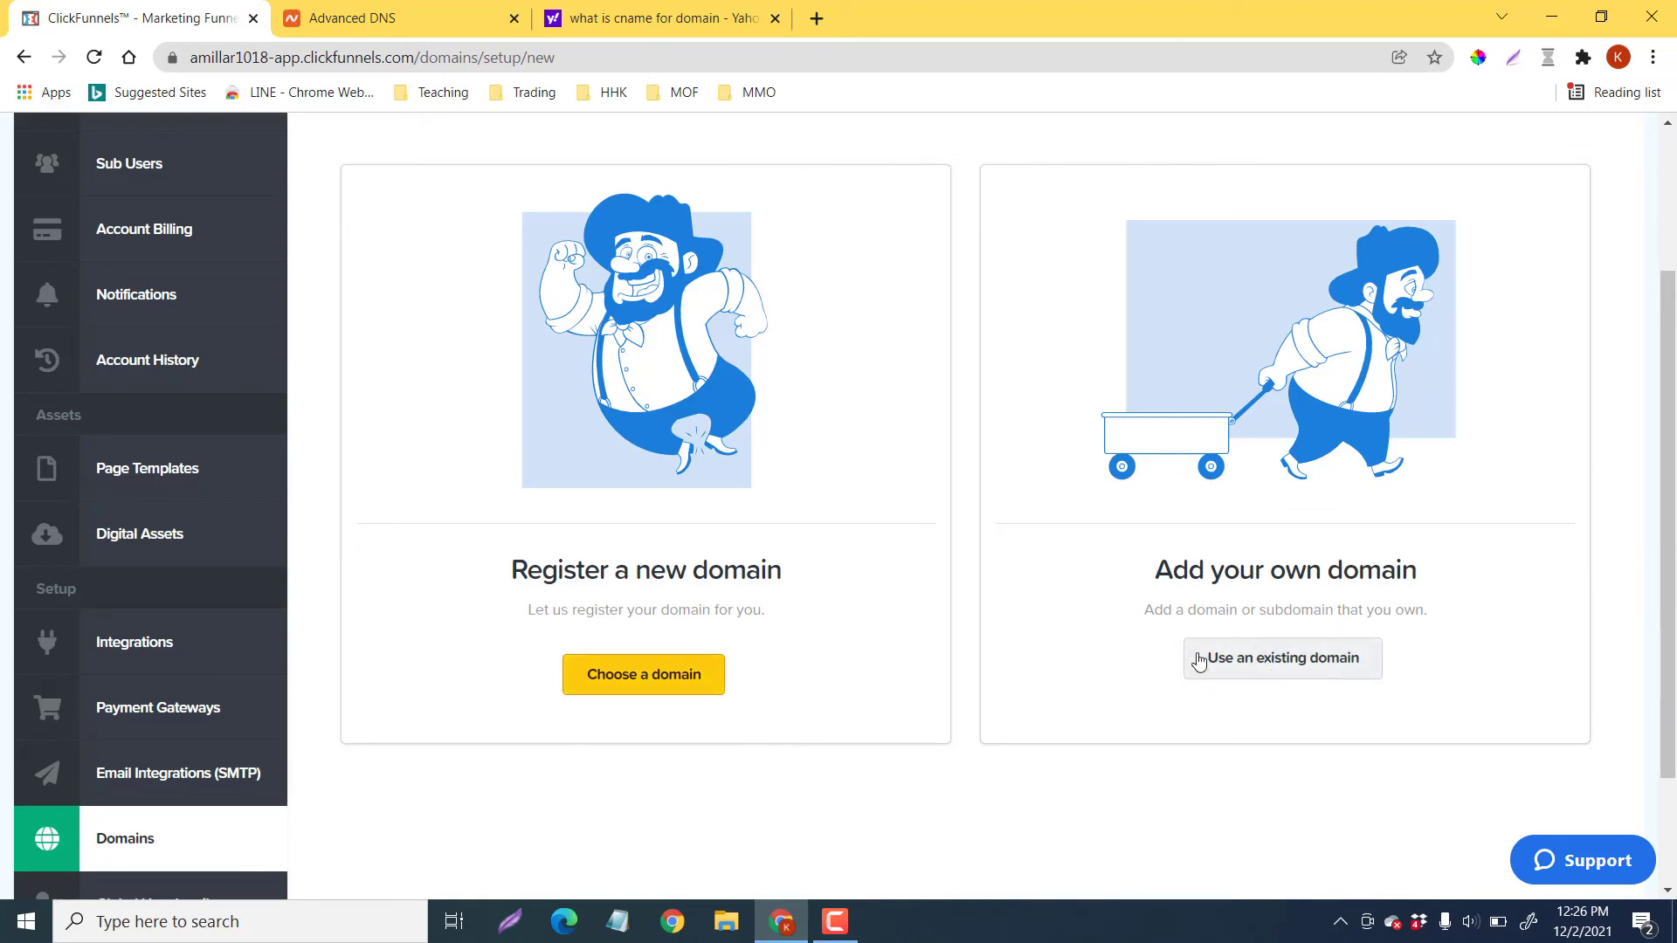
pyautogui.click(1286, 667)
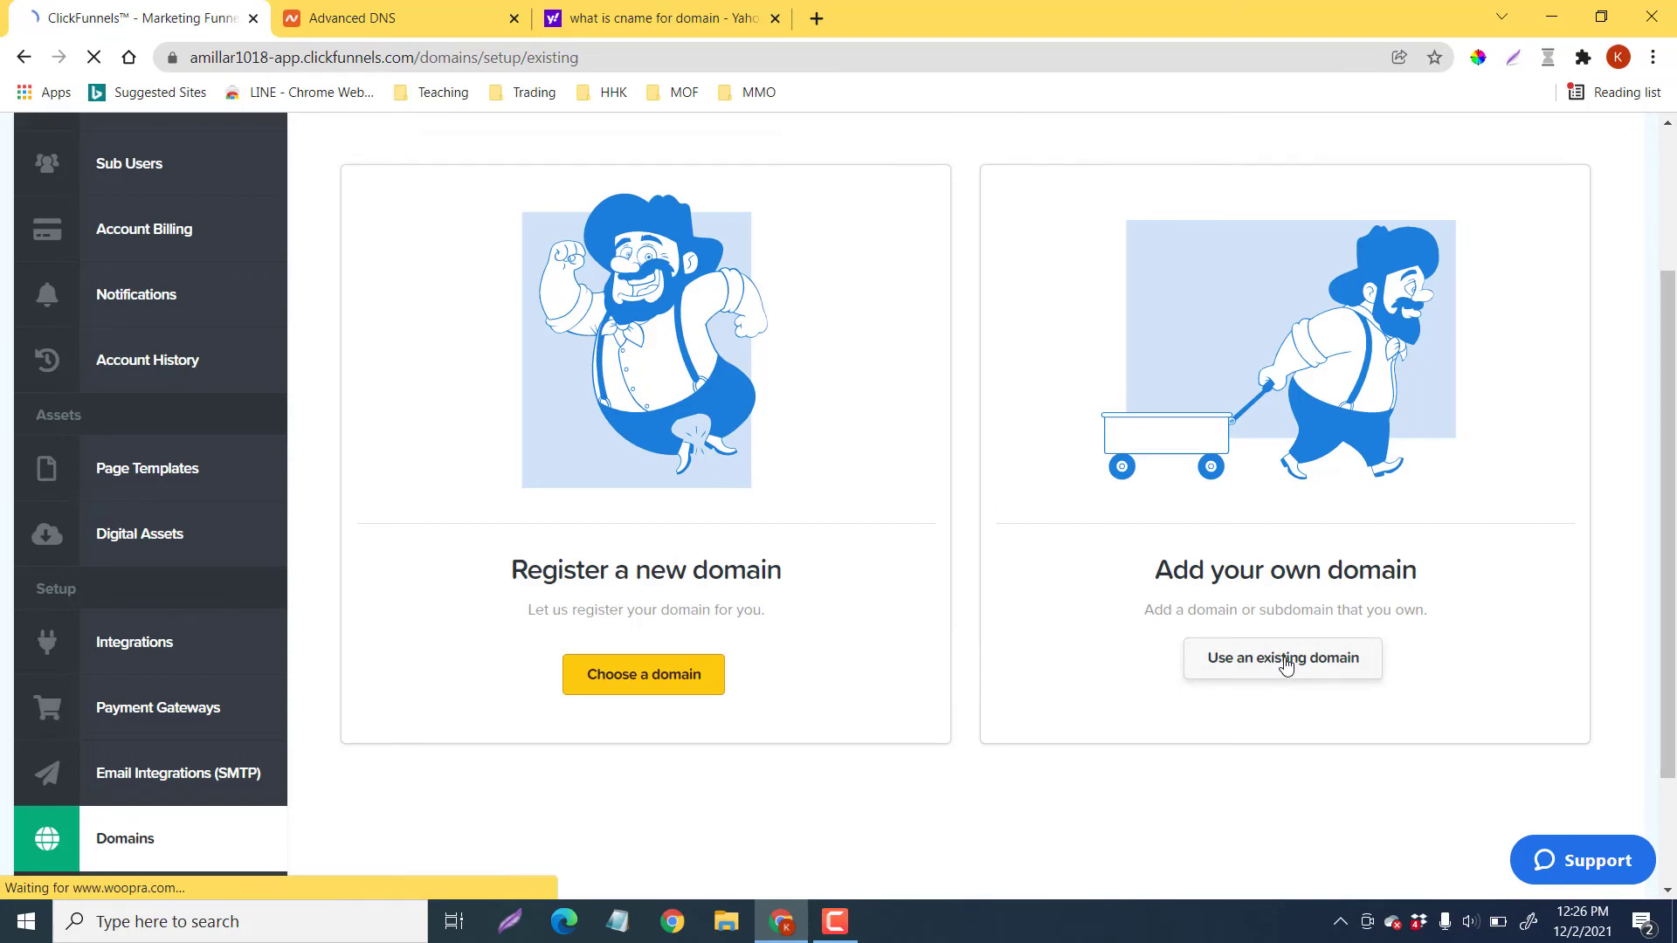
pyautogui.click(537, 353)
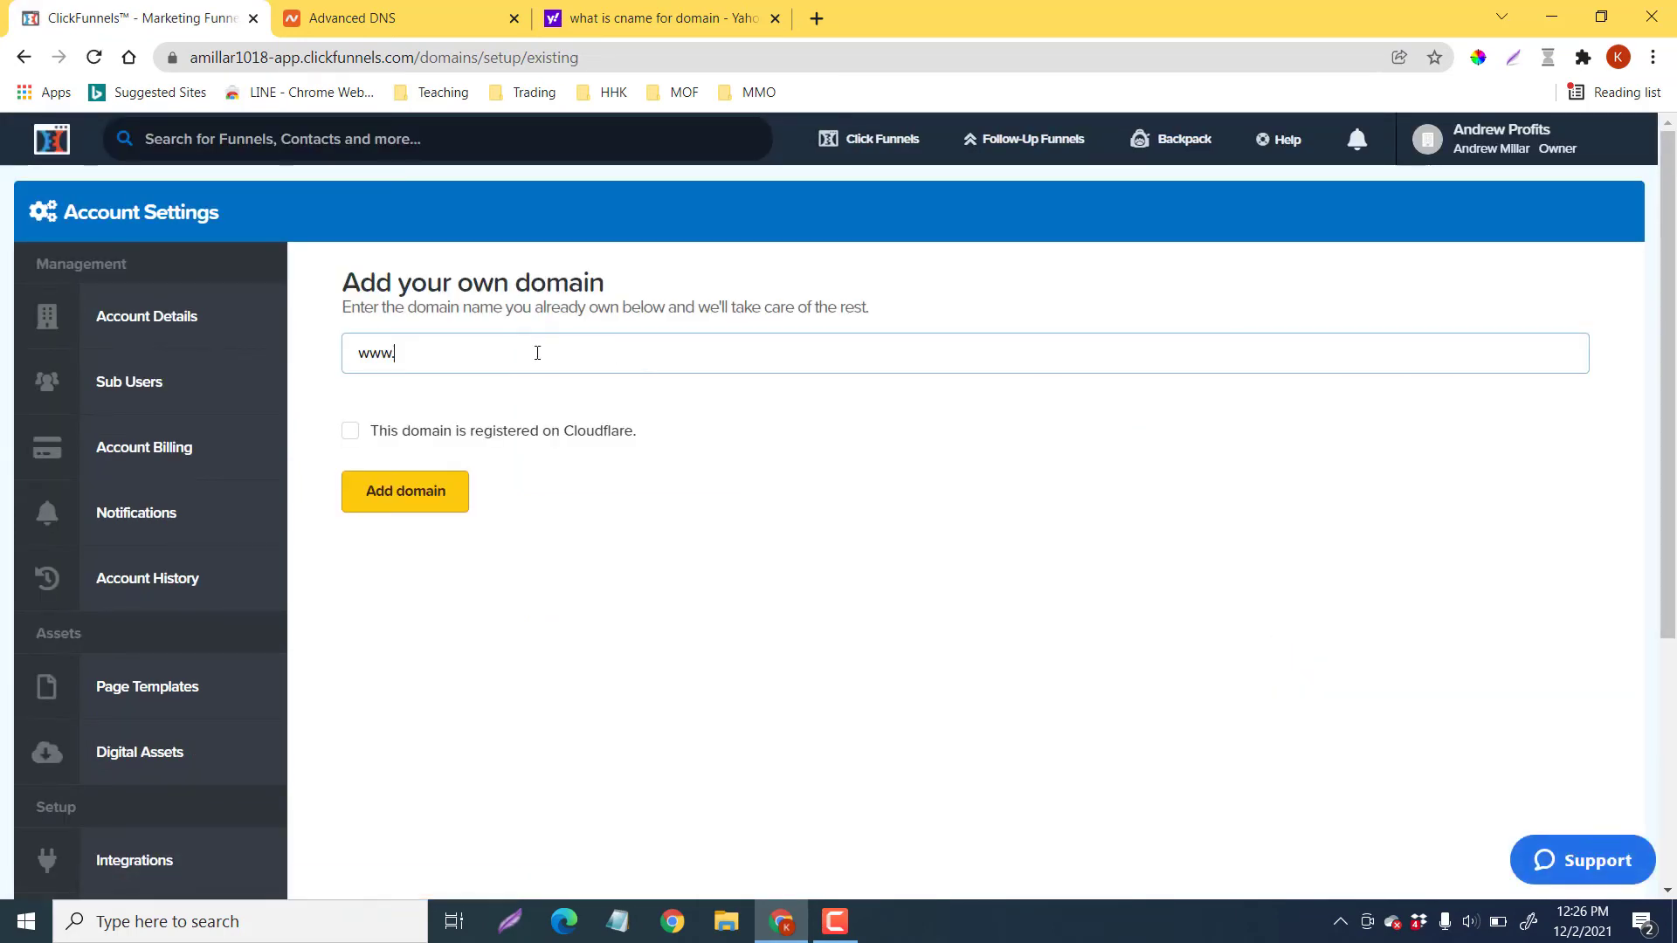
pyautogui.write('profitlaun')
pyautogui.press('BackSpace')
pyautogui.write('uncherz.ocm')
pyautogui.press('BackSpace')
pyautogui.press('BackSpace')
pyautogui.press('BackSpace')
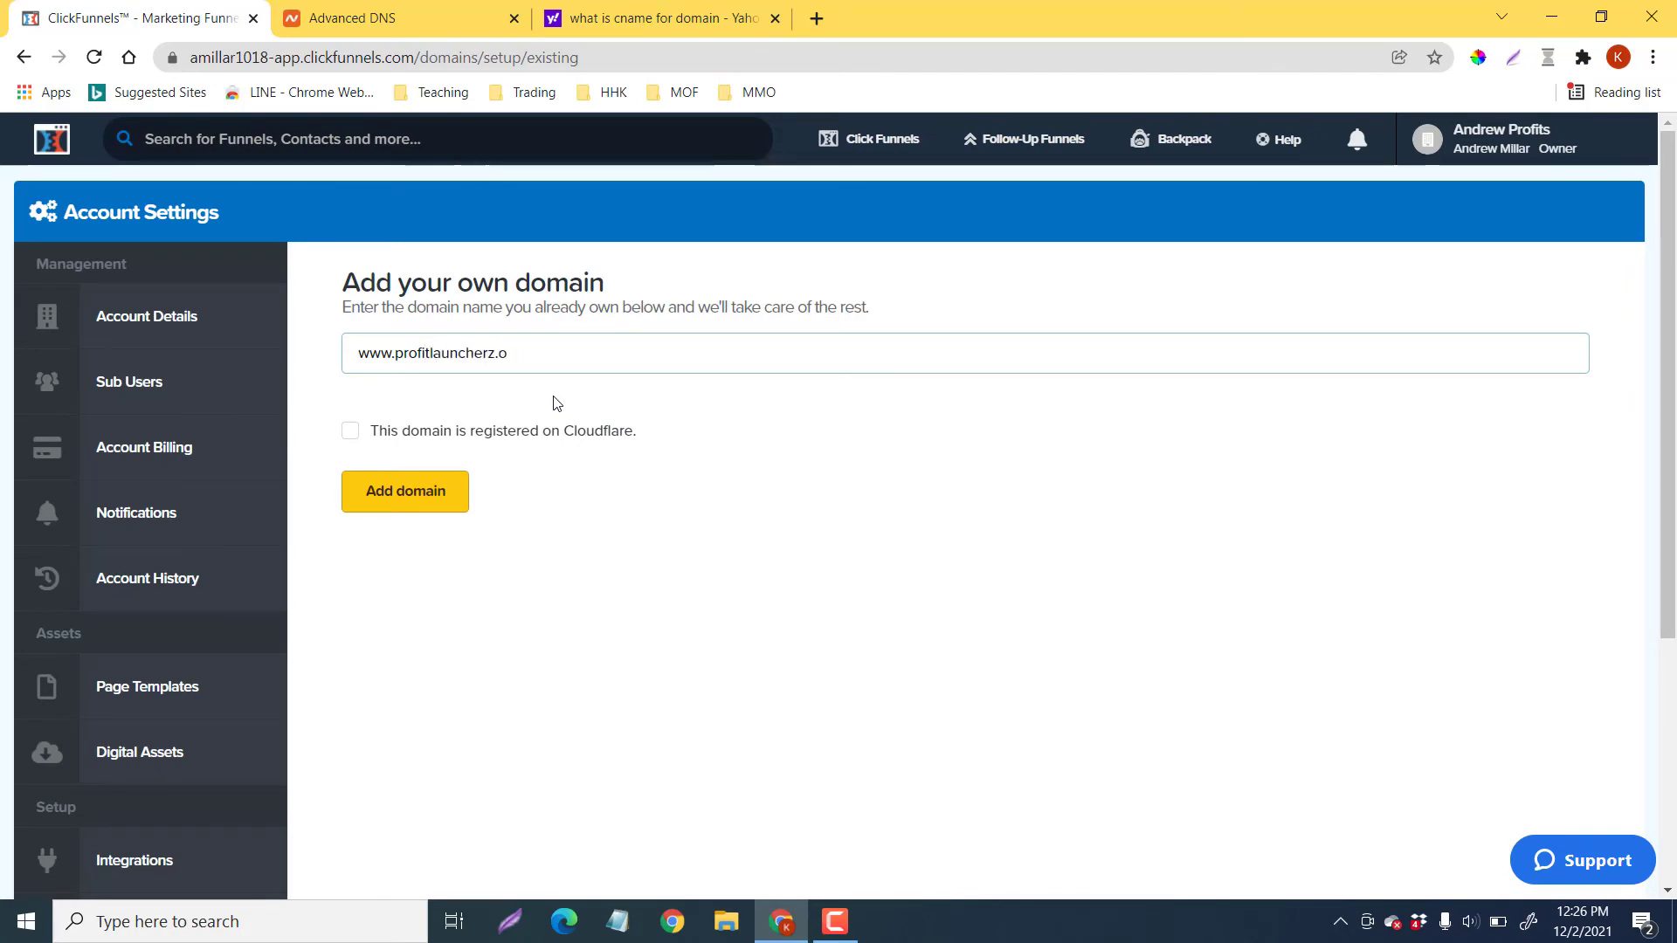
pyautogui.write('com')
pyautogui.scroll(-2, 418, 411)
pyautogui.click(423, 278)
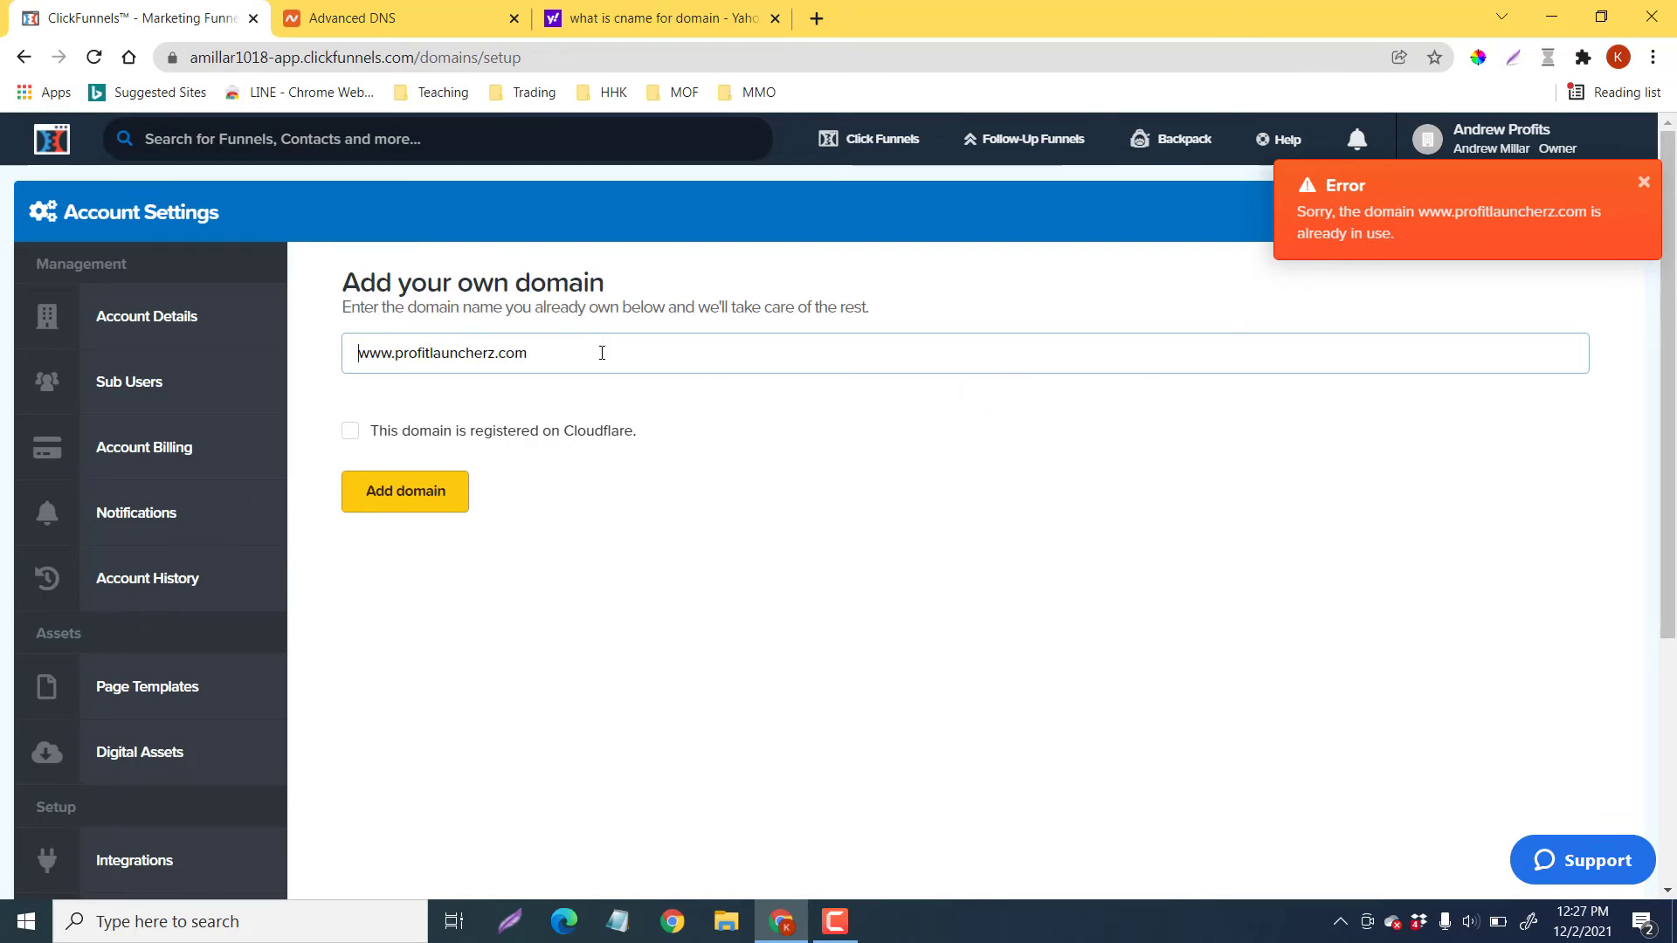
# - Clear the entered domain name, leave the form and reopen the Domains section
pyautogui.moveTo(553, 347); pyautogui.dragTo(394, 353)
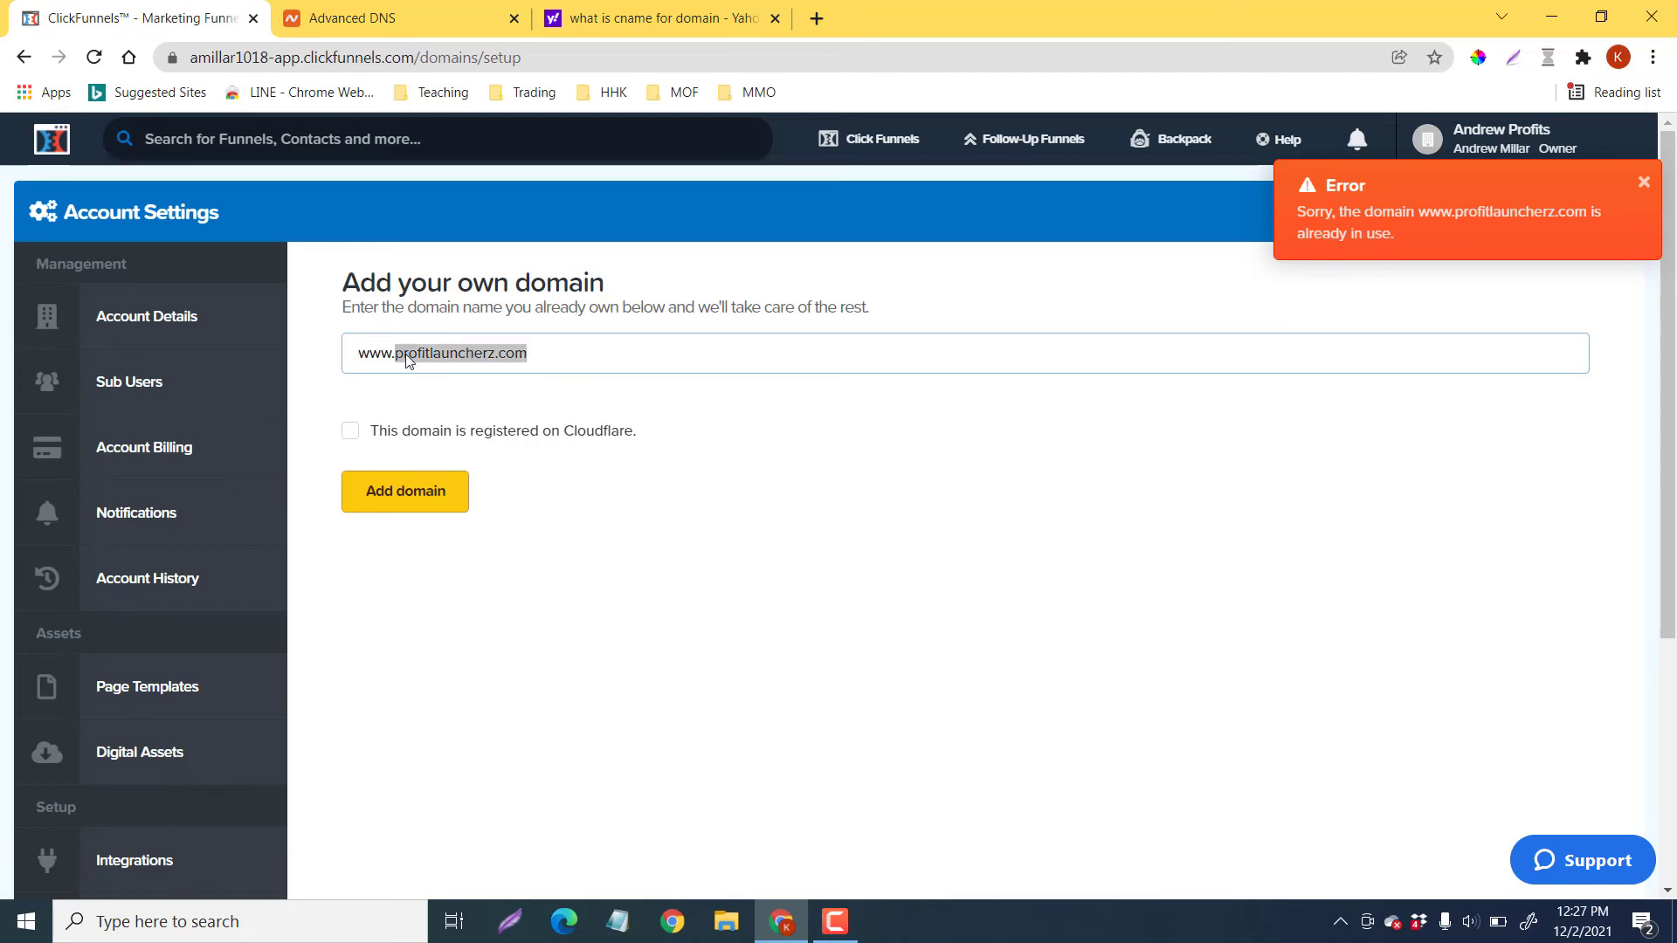
pyautogui.hotkey('ctrl', 'a')
pyautogui.press('BackSpace')
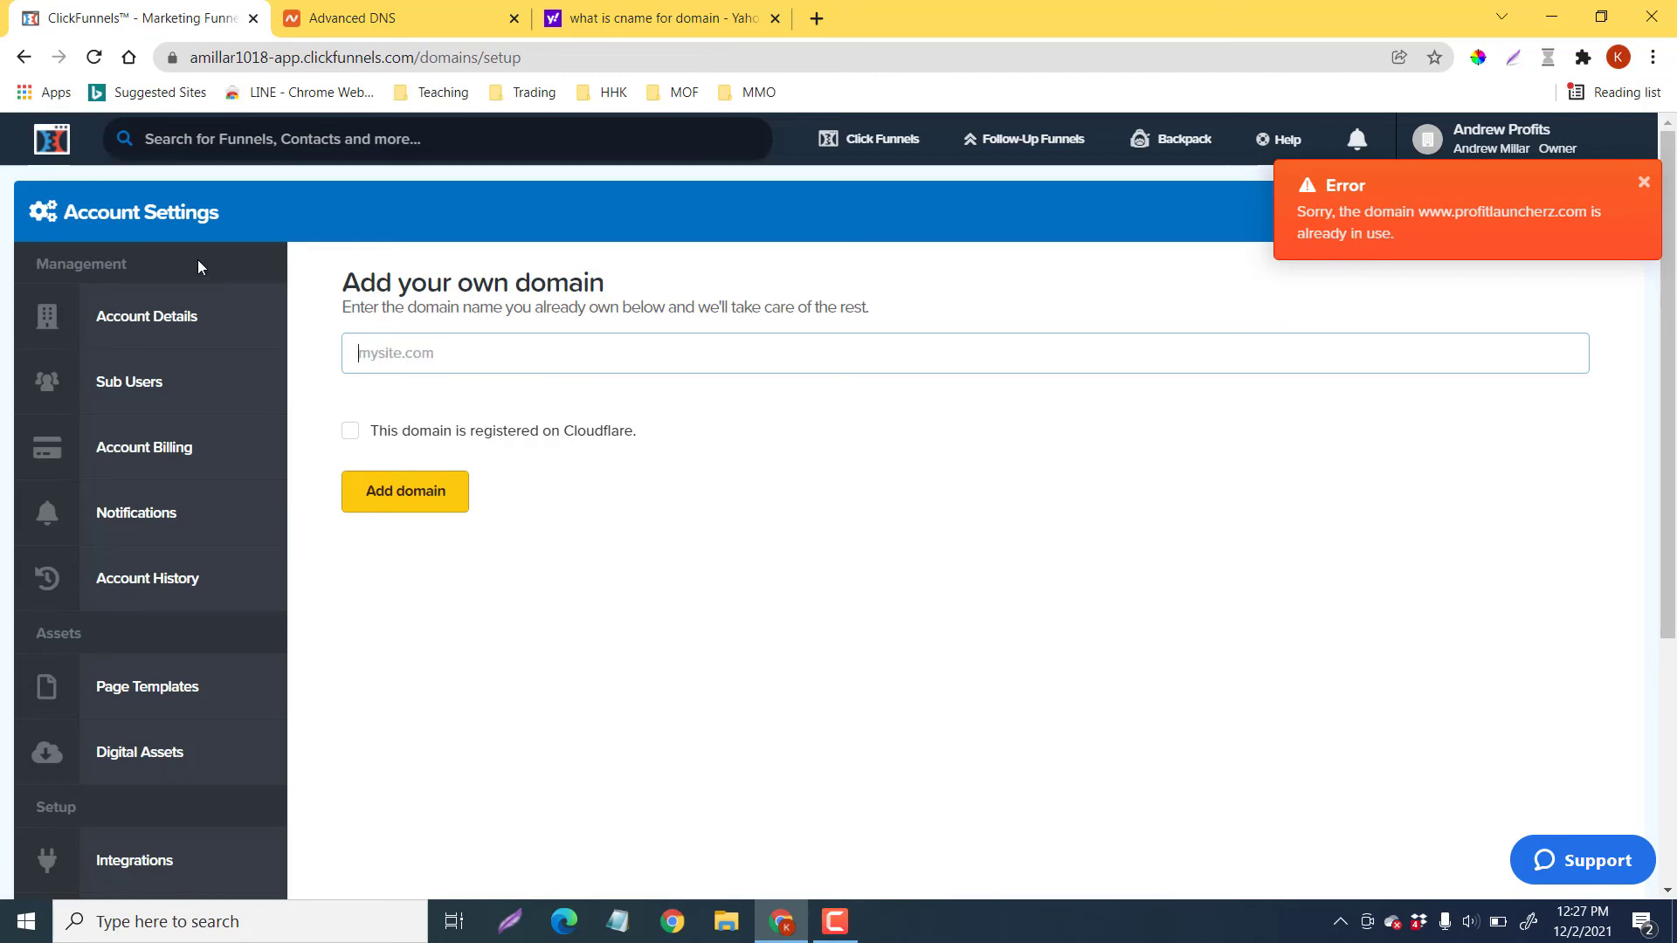
pyautogui.click(24, 58)
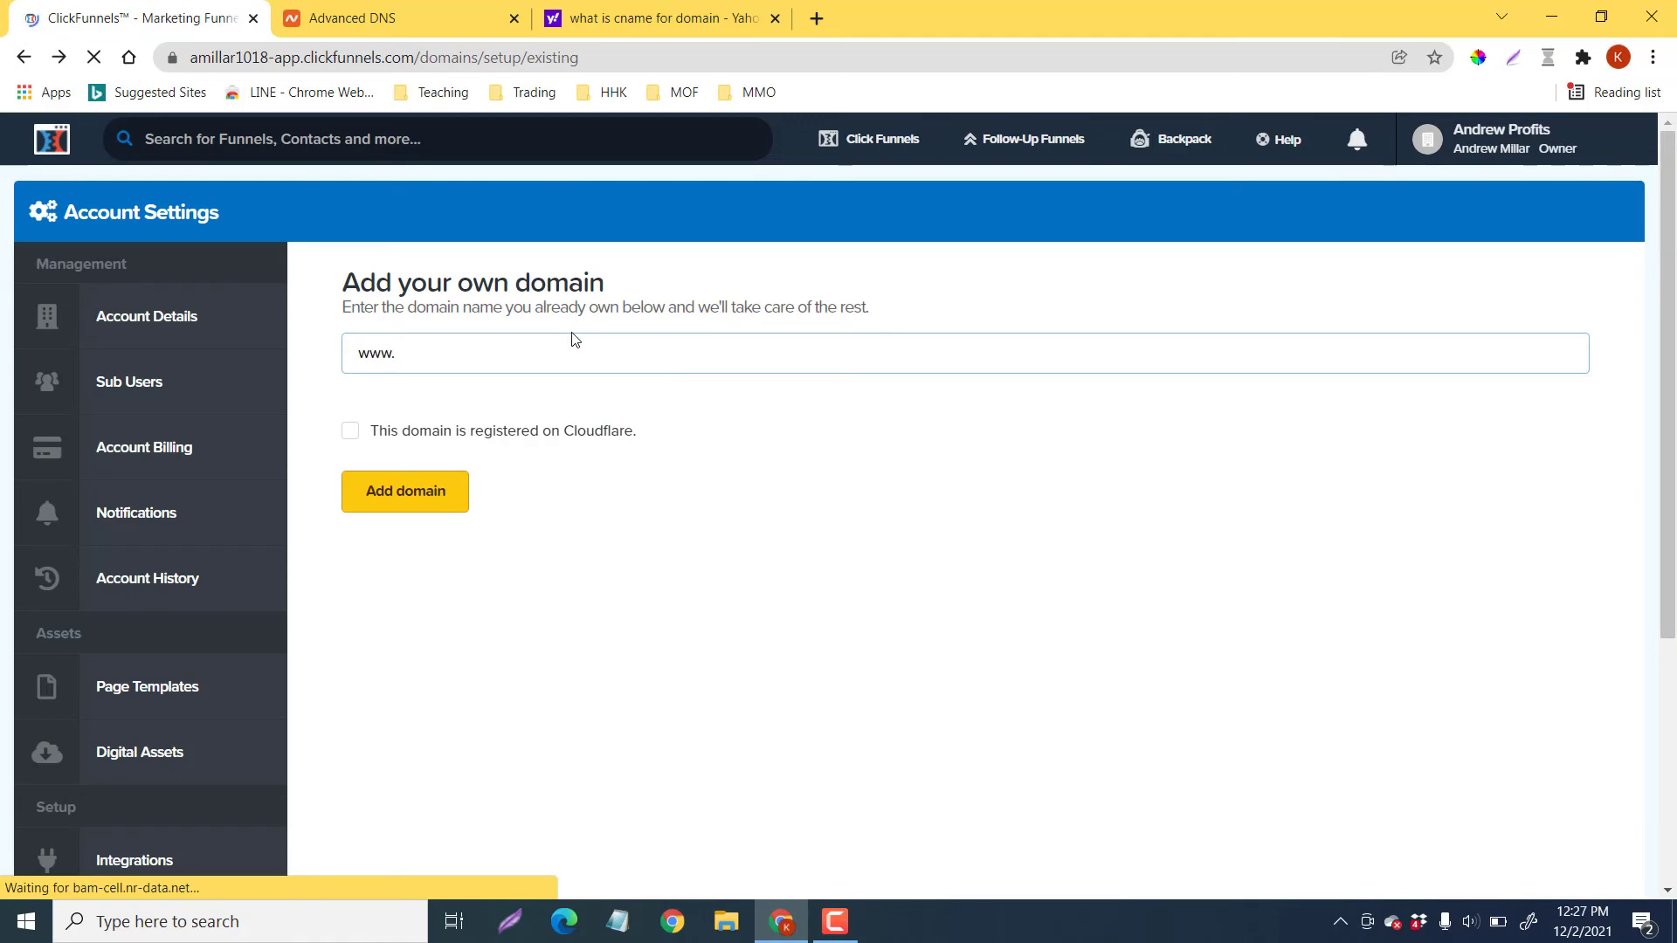
pyautogui.scroll(-4, 327, 499)
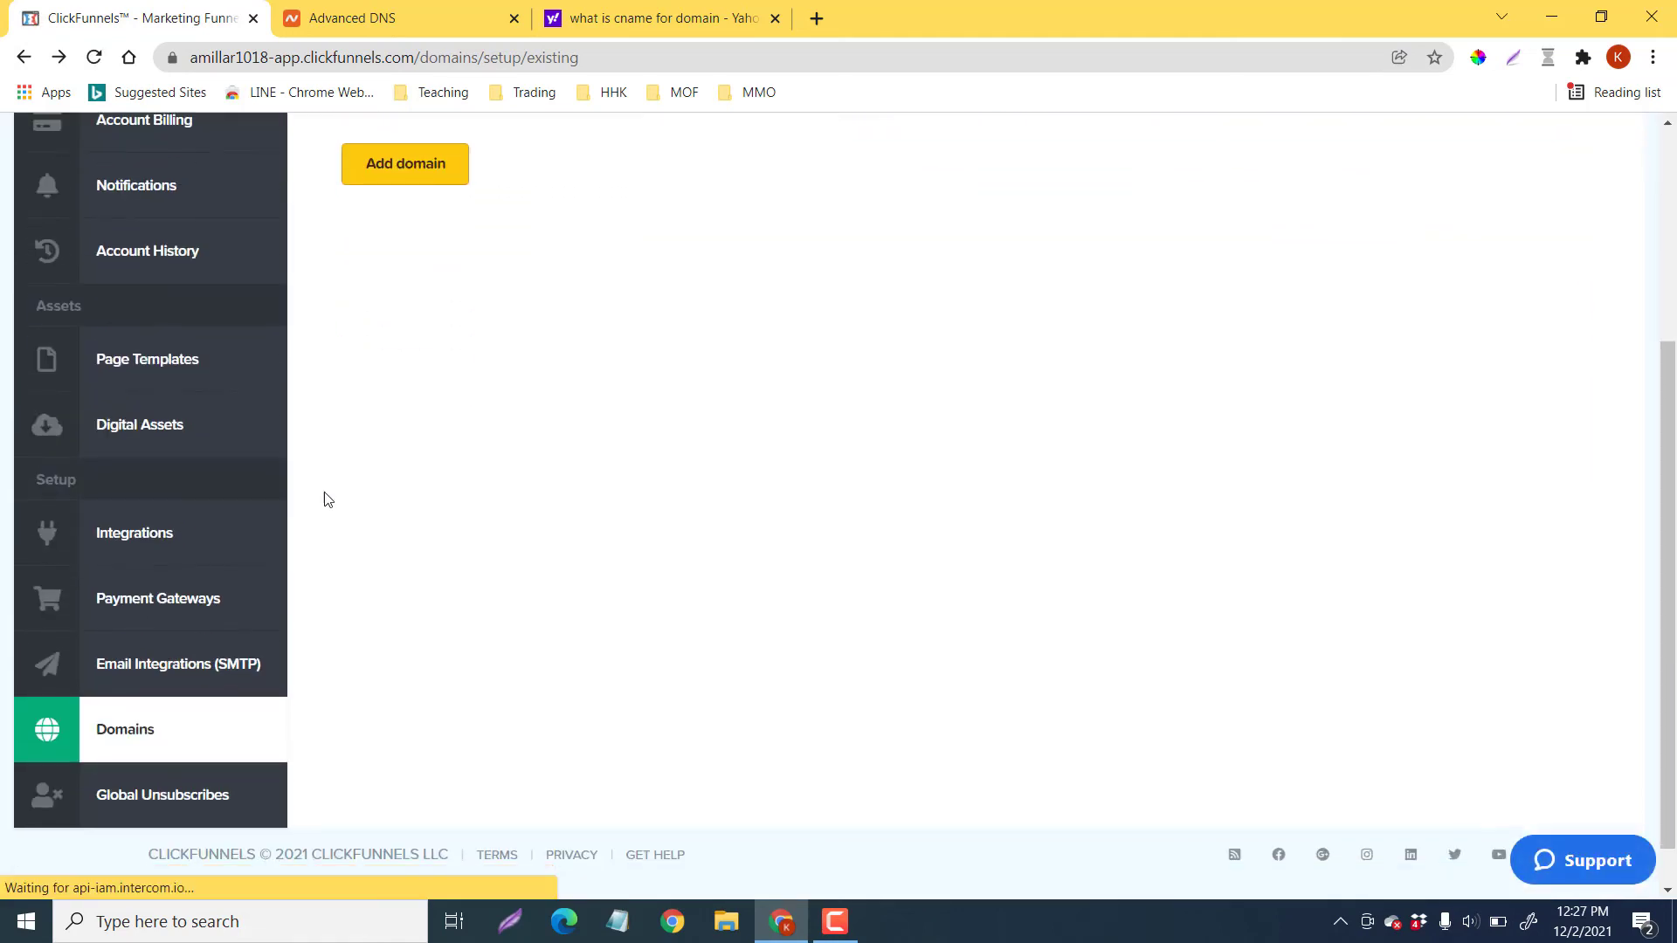
pyautogui.click(147, 738)
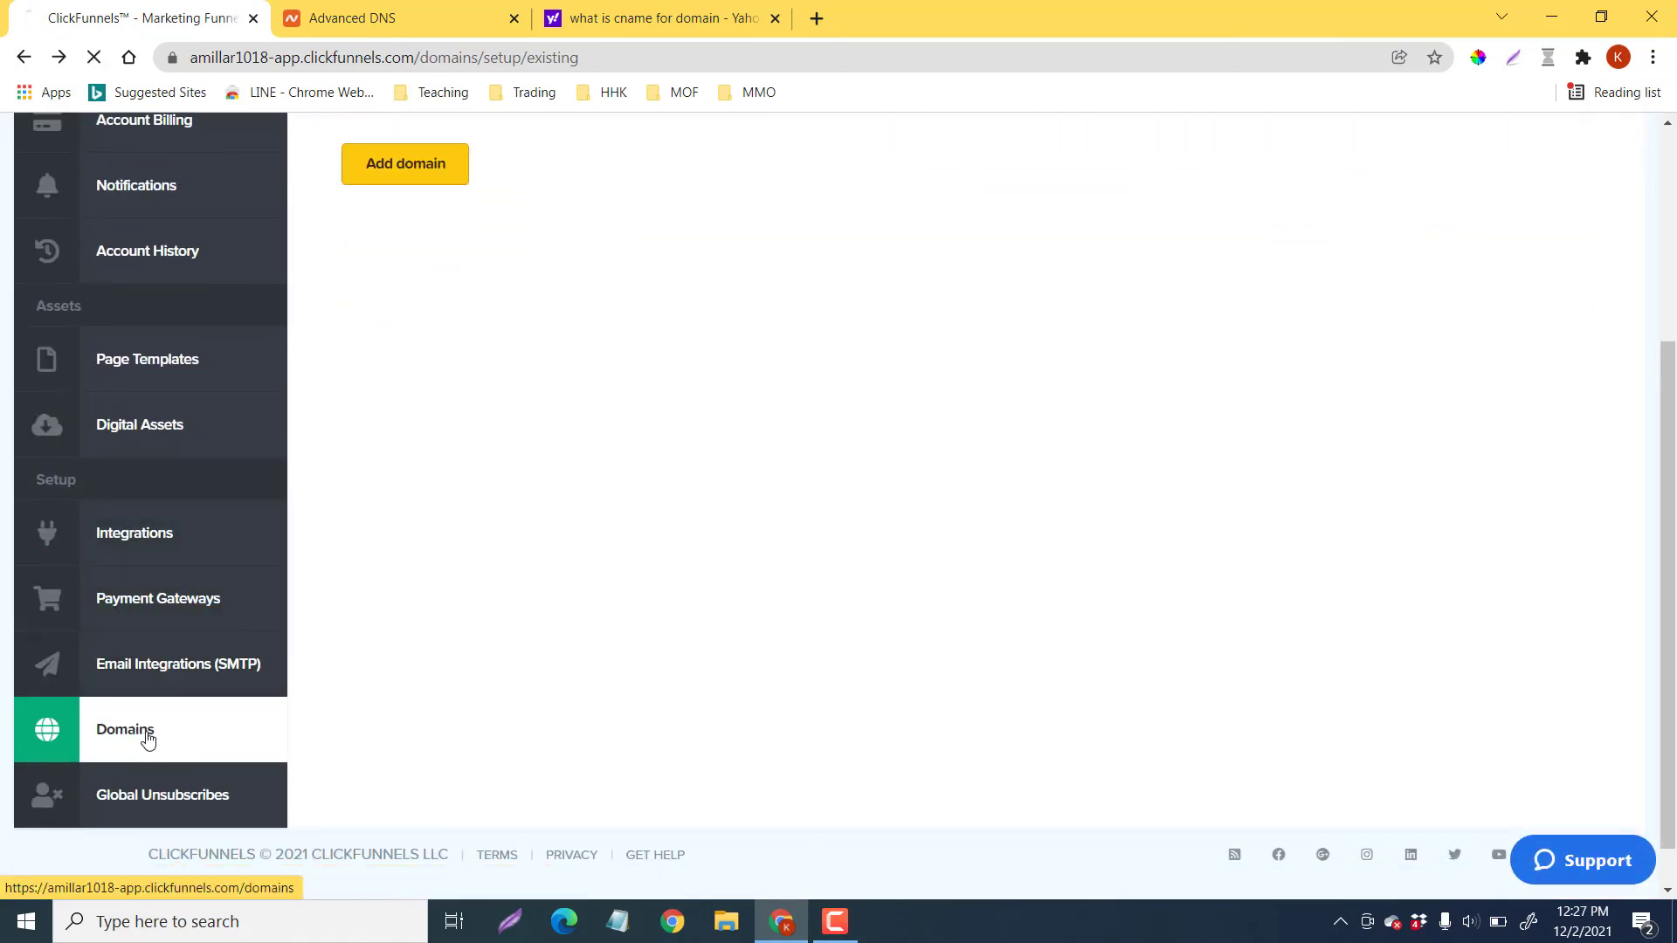